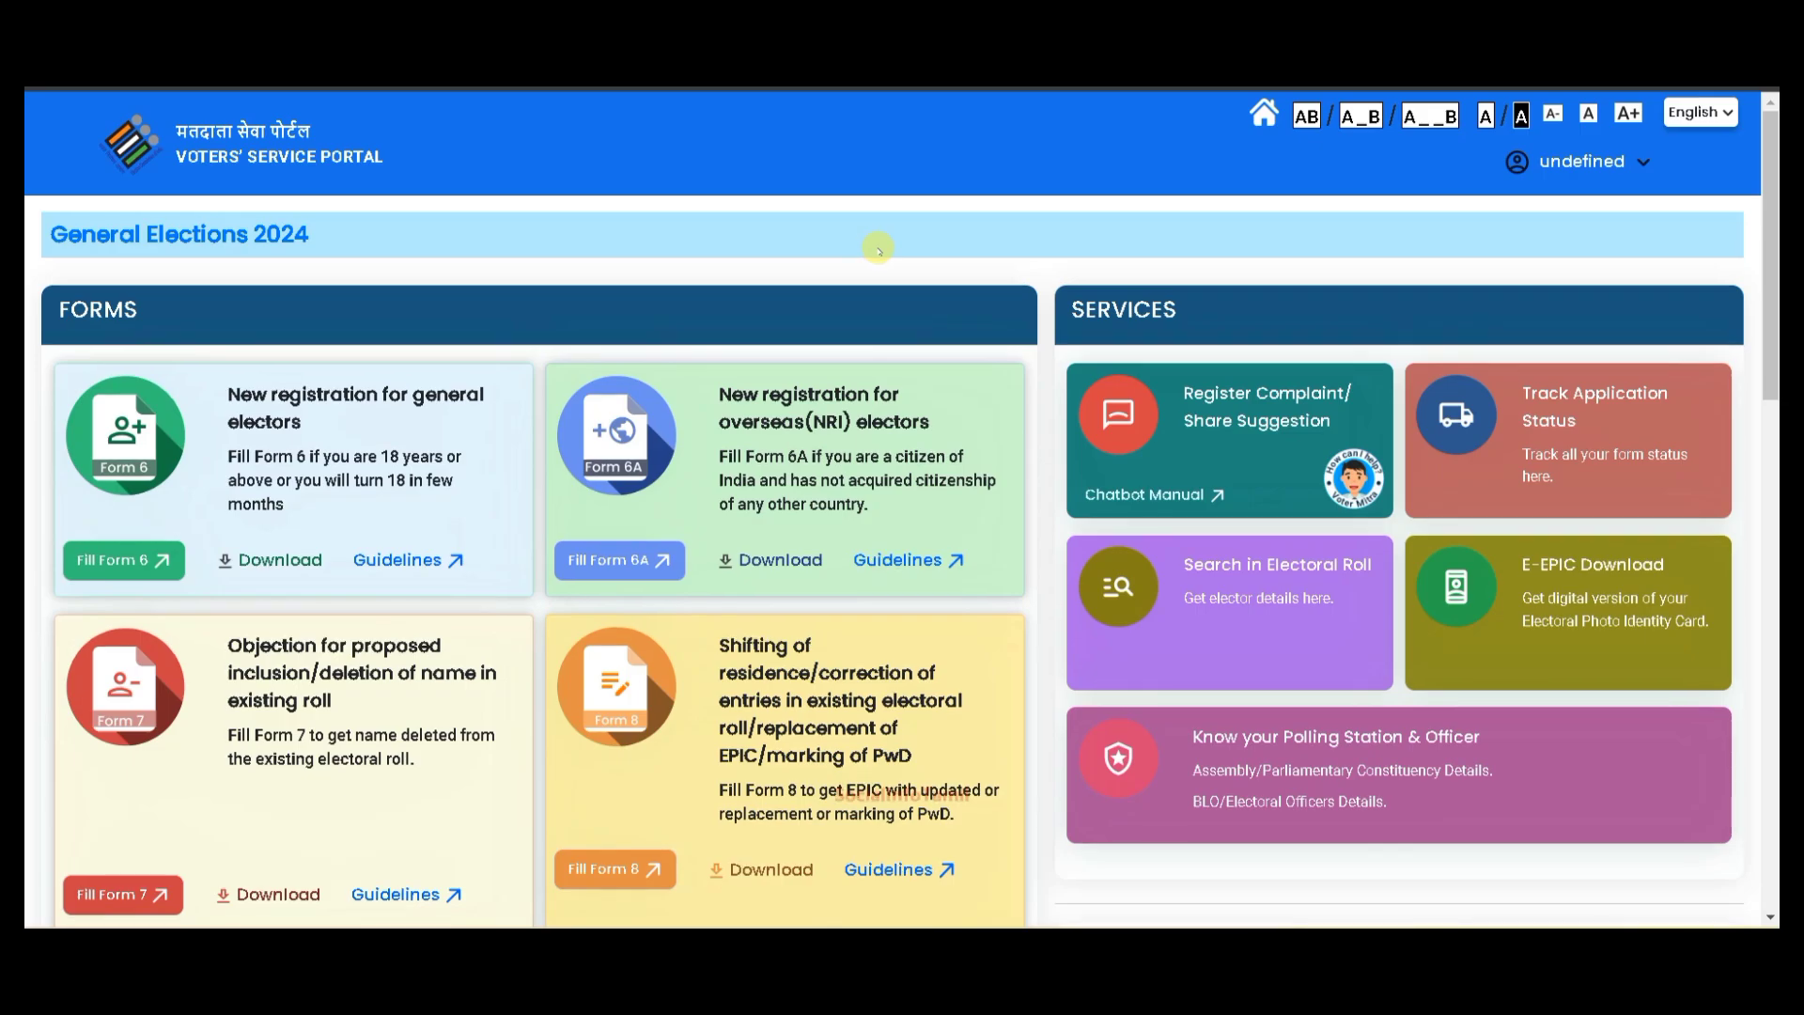
- Open the Search in Electoral Roll service from the portal's home page
{"action": "scroll", "coordinate": [878, 250], "scroll_direction": "down", "scroll_amount": 1}
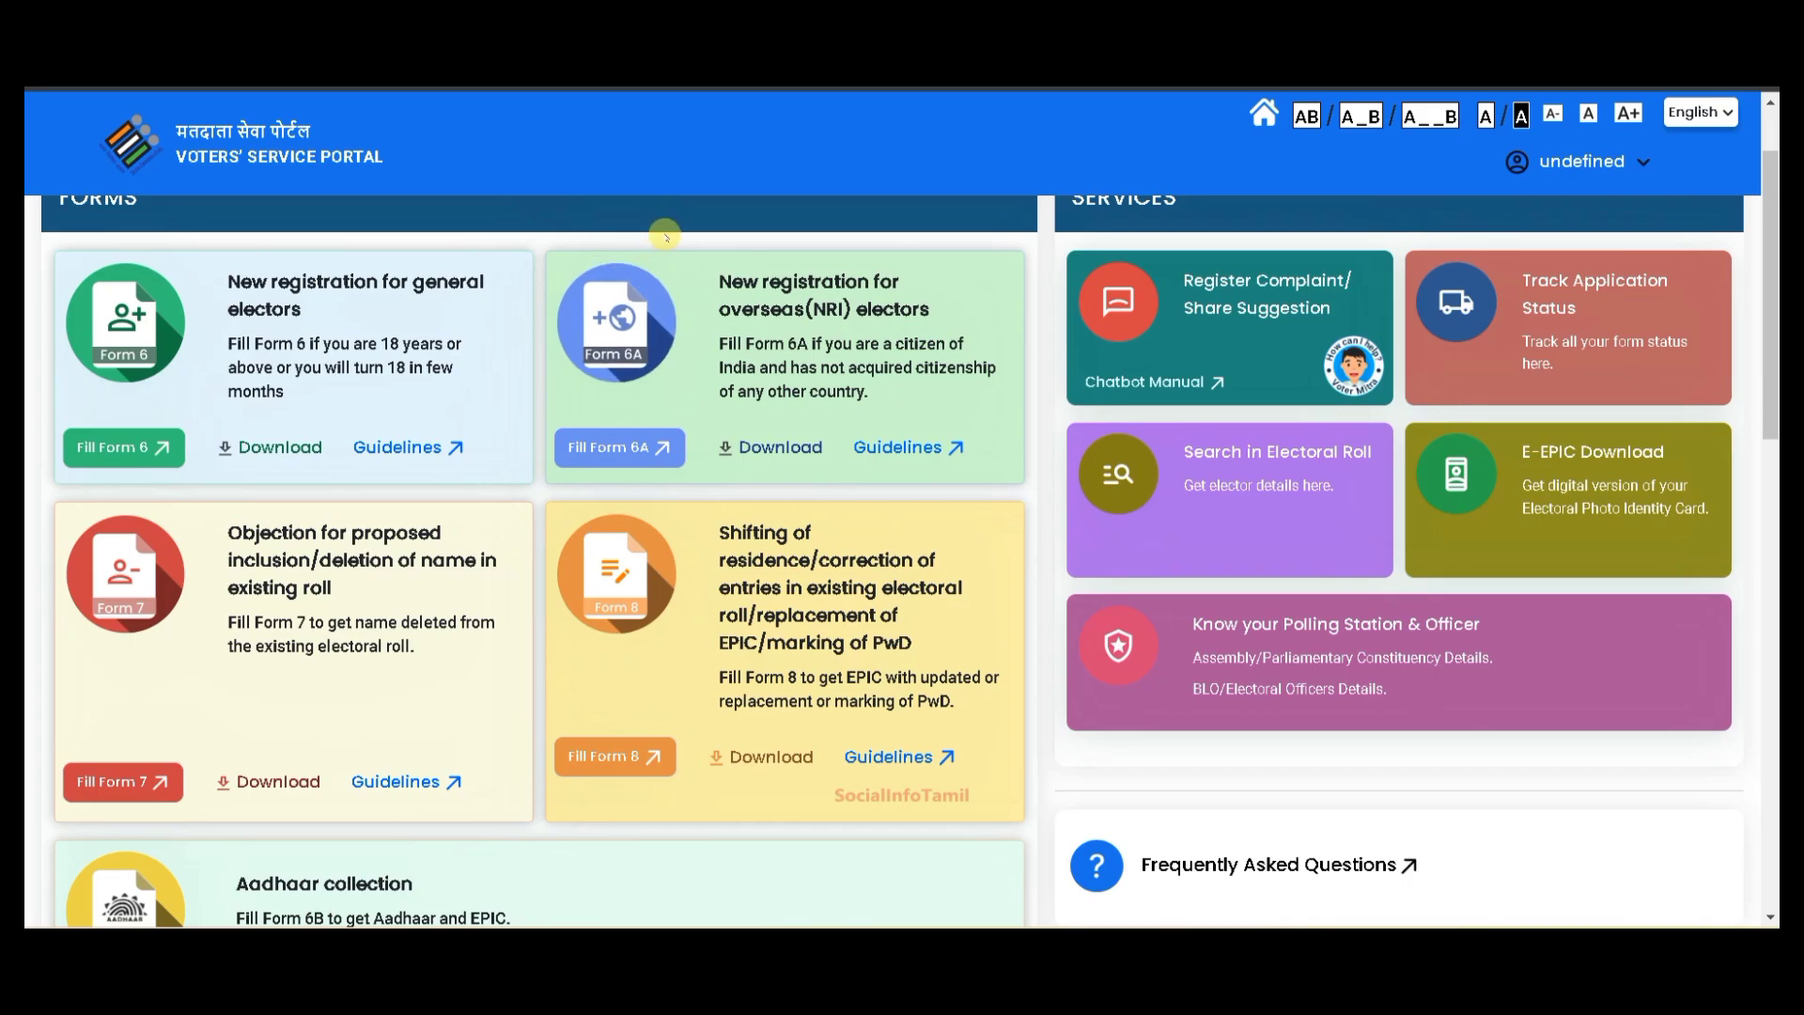
{"action": "scroll", "coordinate": [664, 235], "scroll_direction": "down", "scroll_amount": 1}
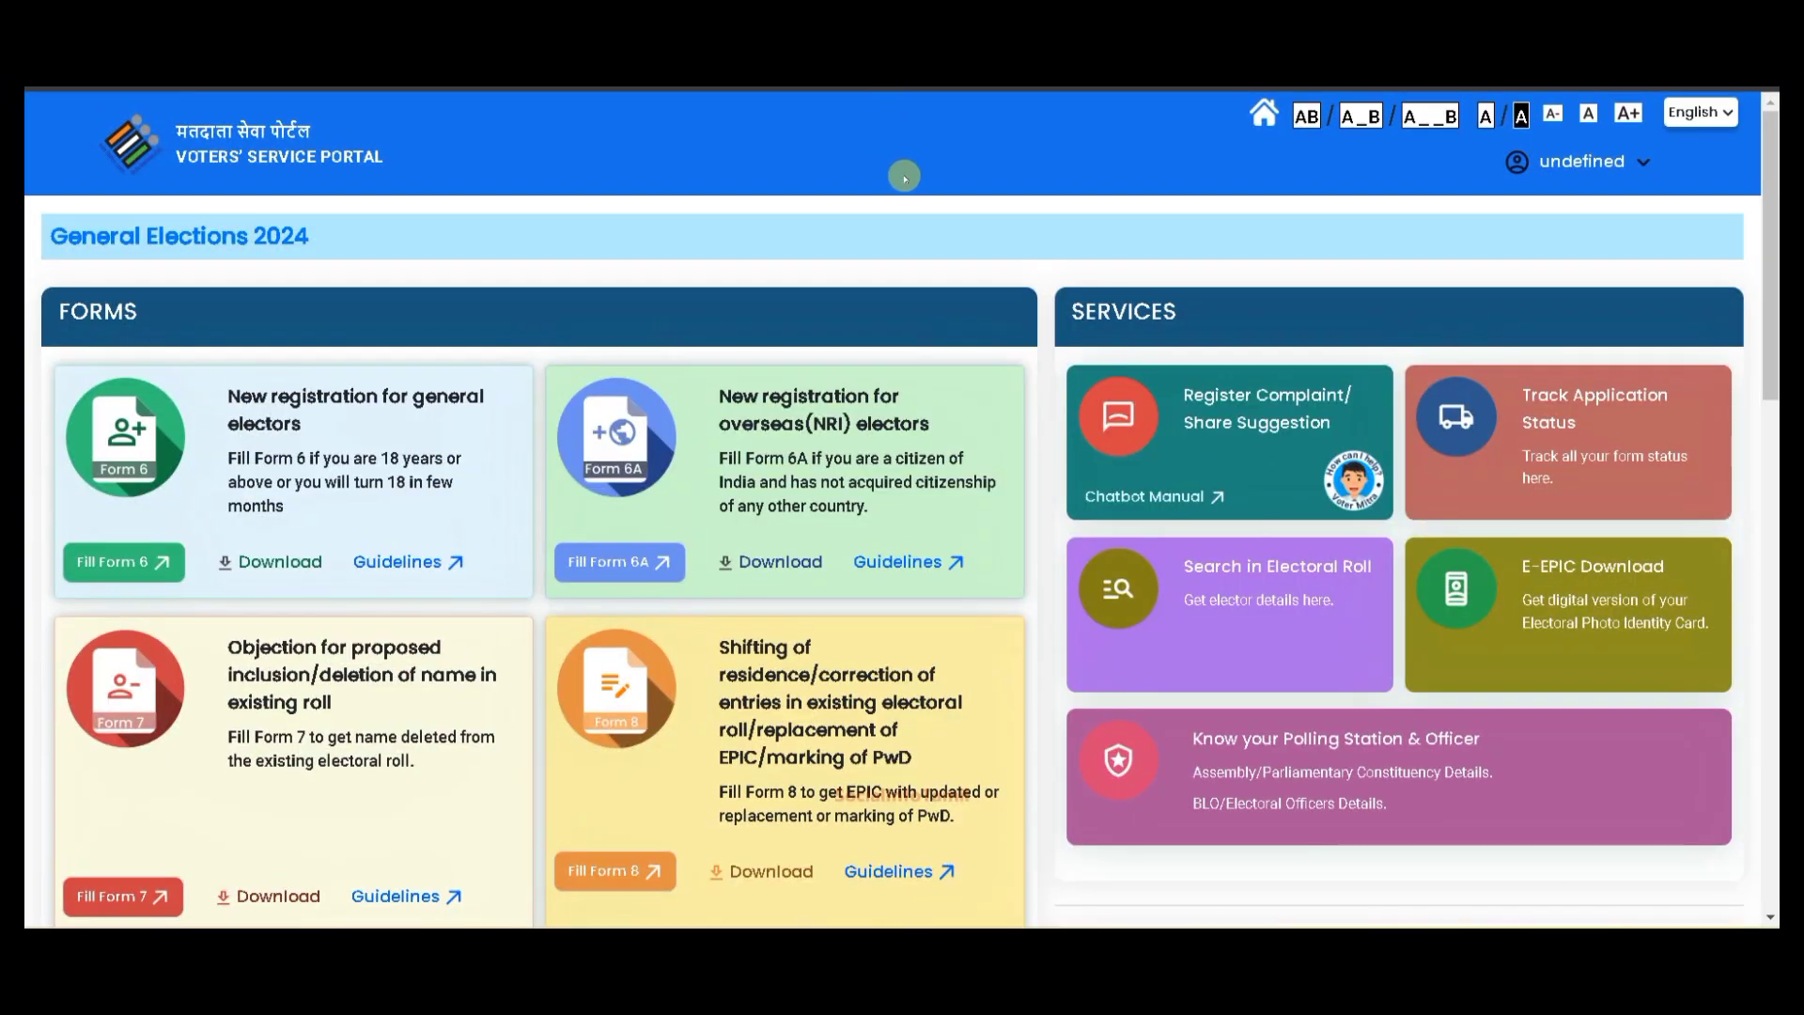
{"action": "left_click", "coordinate": [1241, 591]}
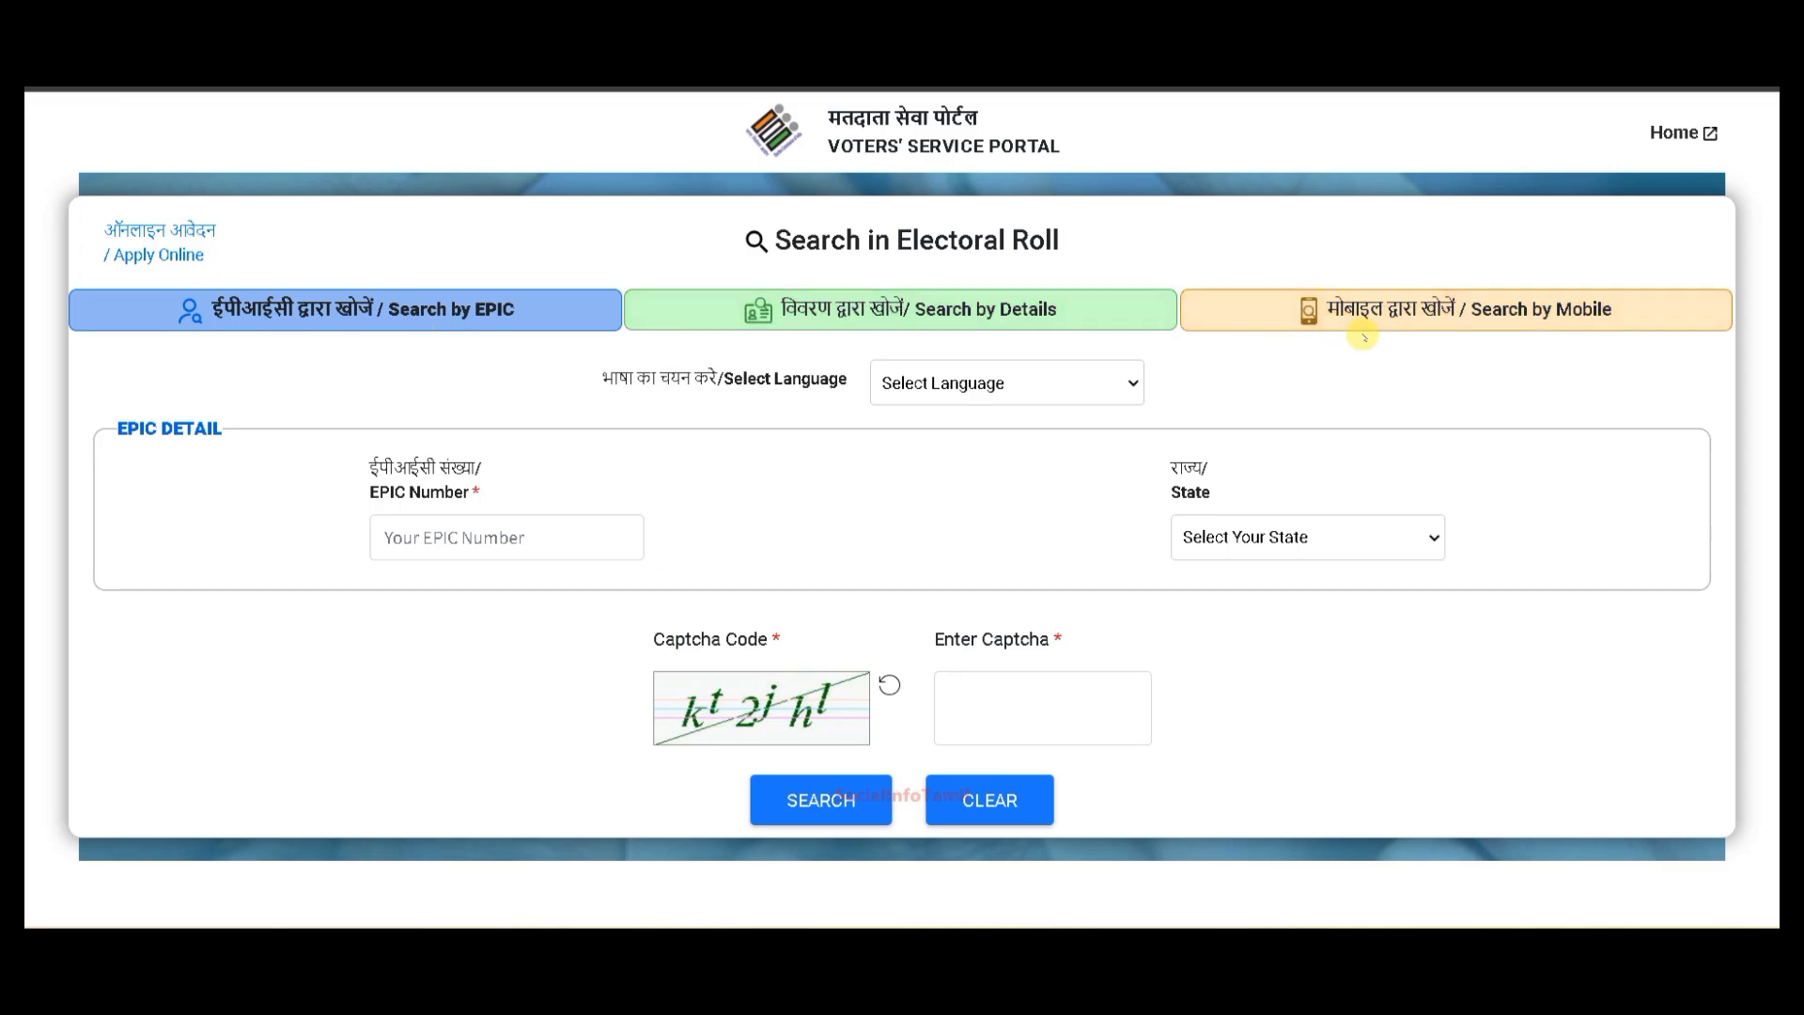
- Open the search by details form, set the state to Tamil Nadu and the language to Tamil, and review its fields
{"action": "left_click", "coordinate": [889, 324]}
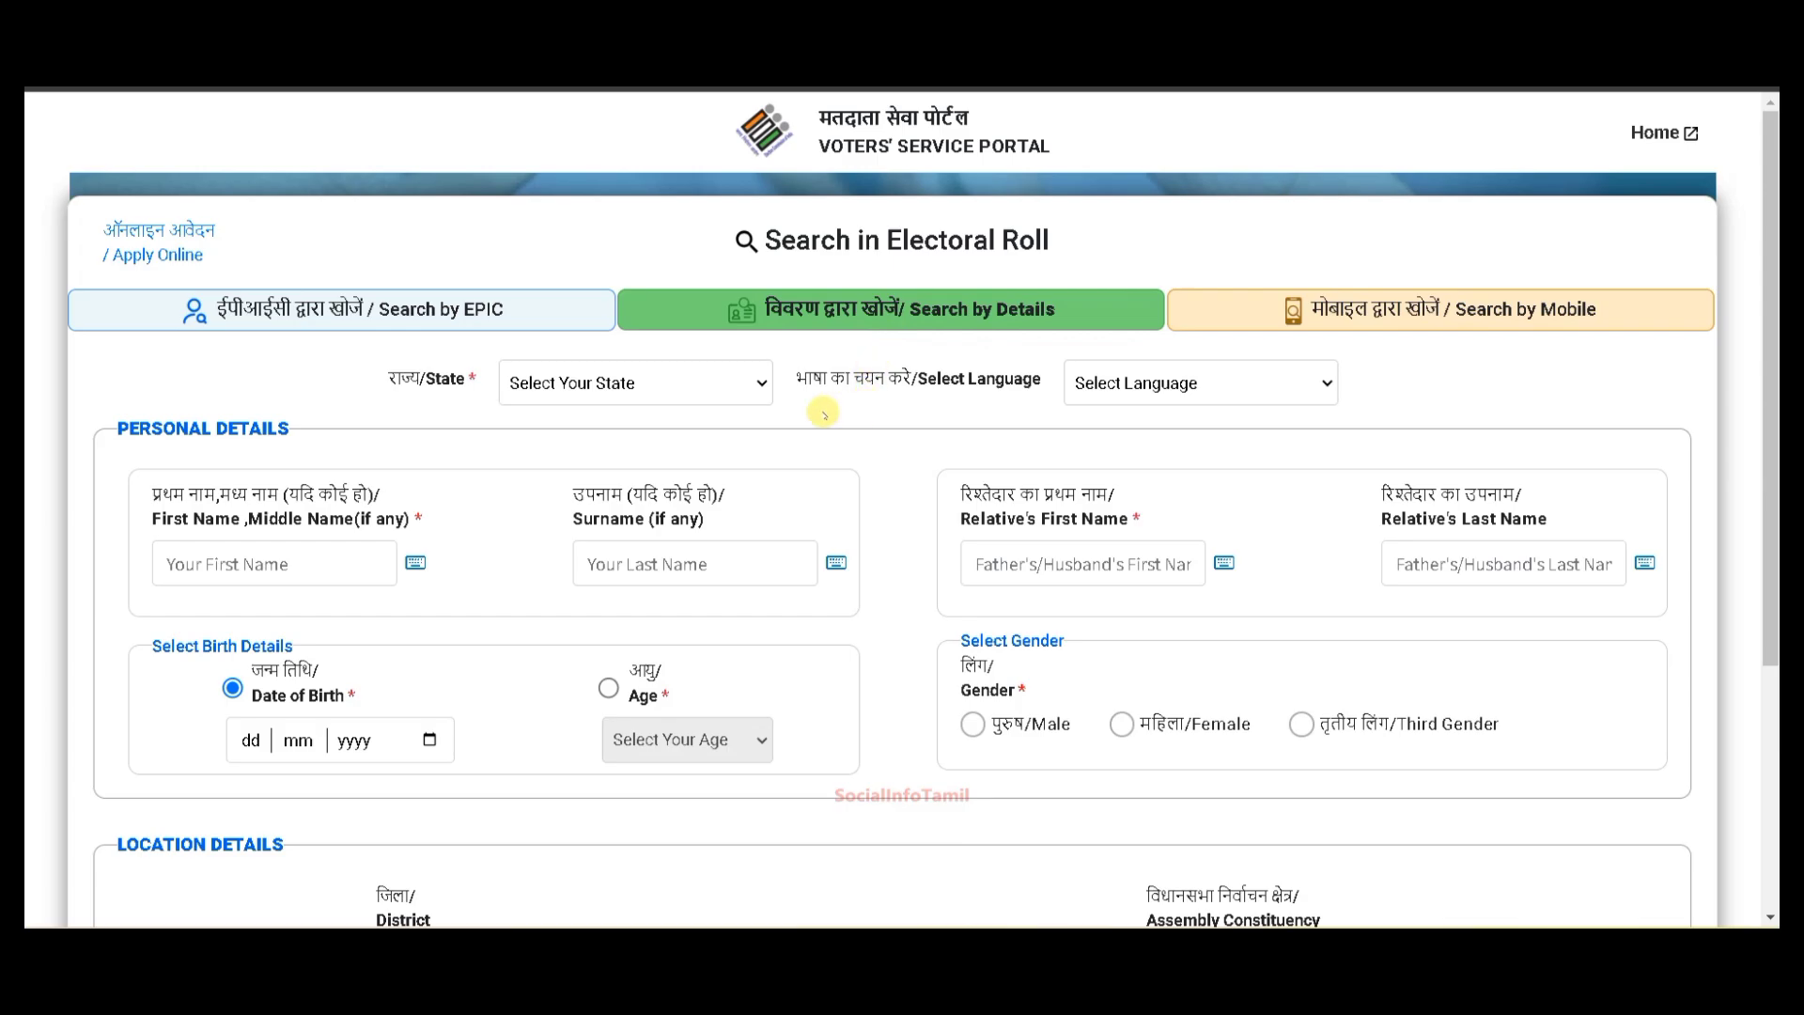
{"action": "left_click", "coordinate": [745, 390]}
{"action": "scroll", "coordinate": [675, 512], "scroll_direction": "down", "scroll_amount": 5}
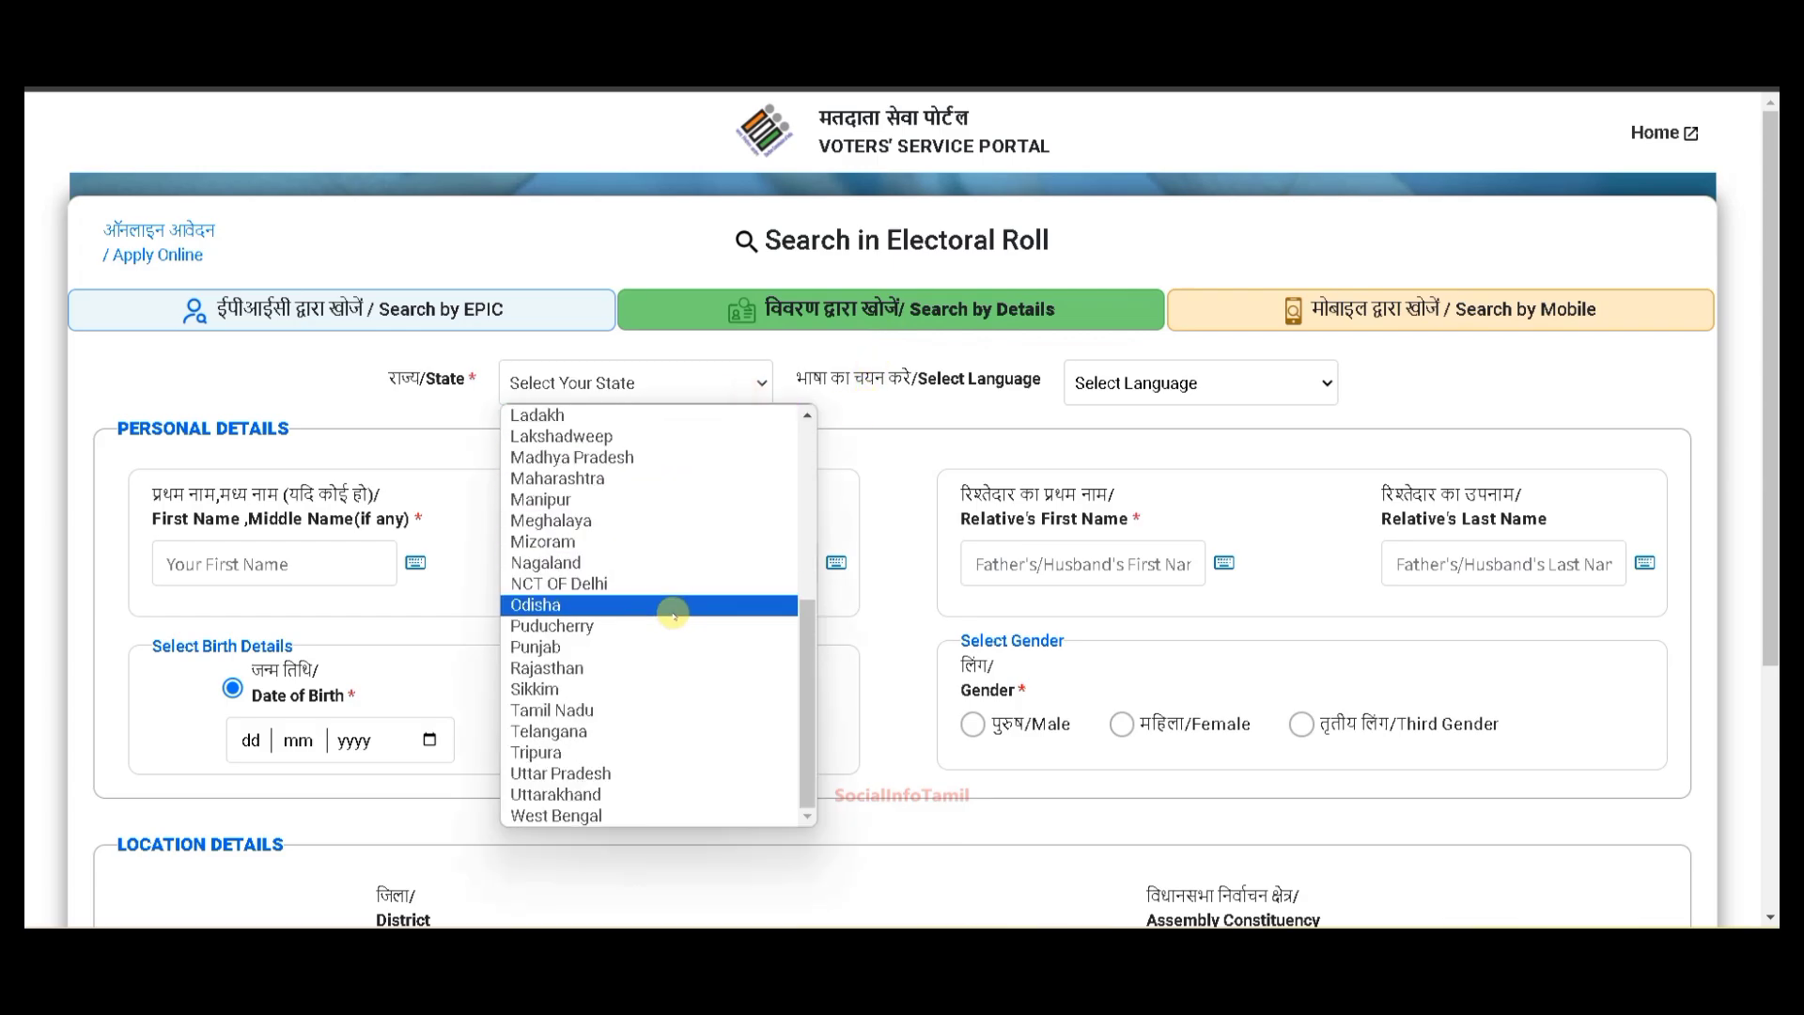
{"action": "left_click", "coordinate": [665, 709]}
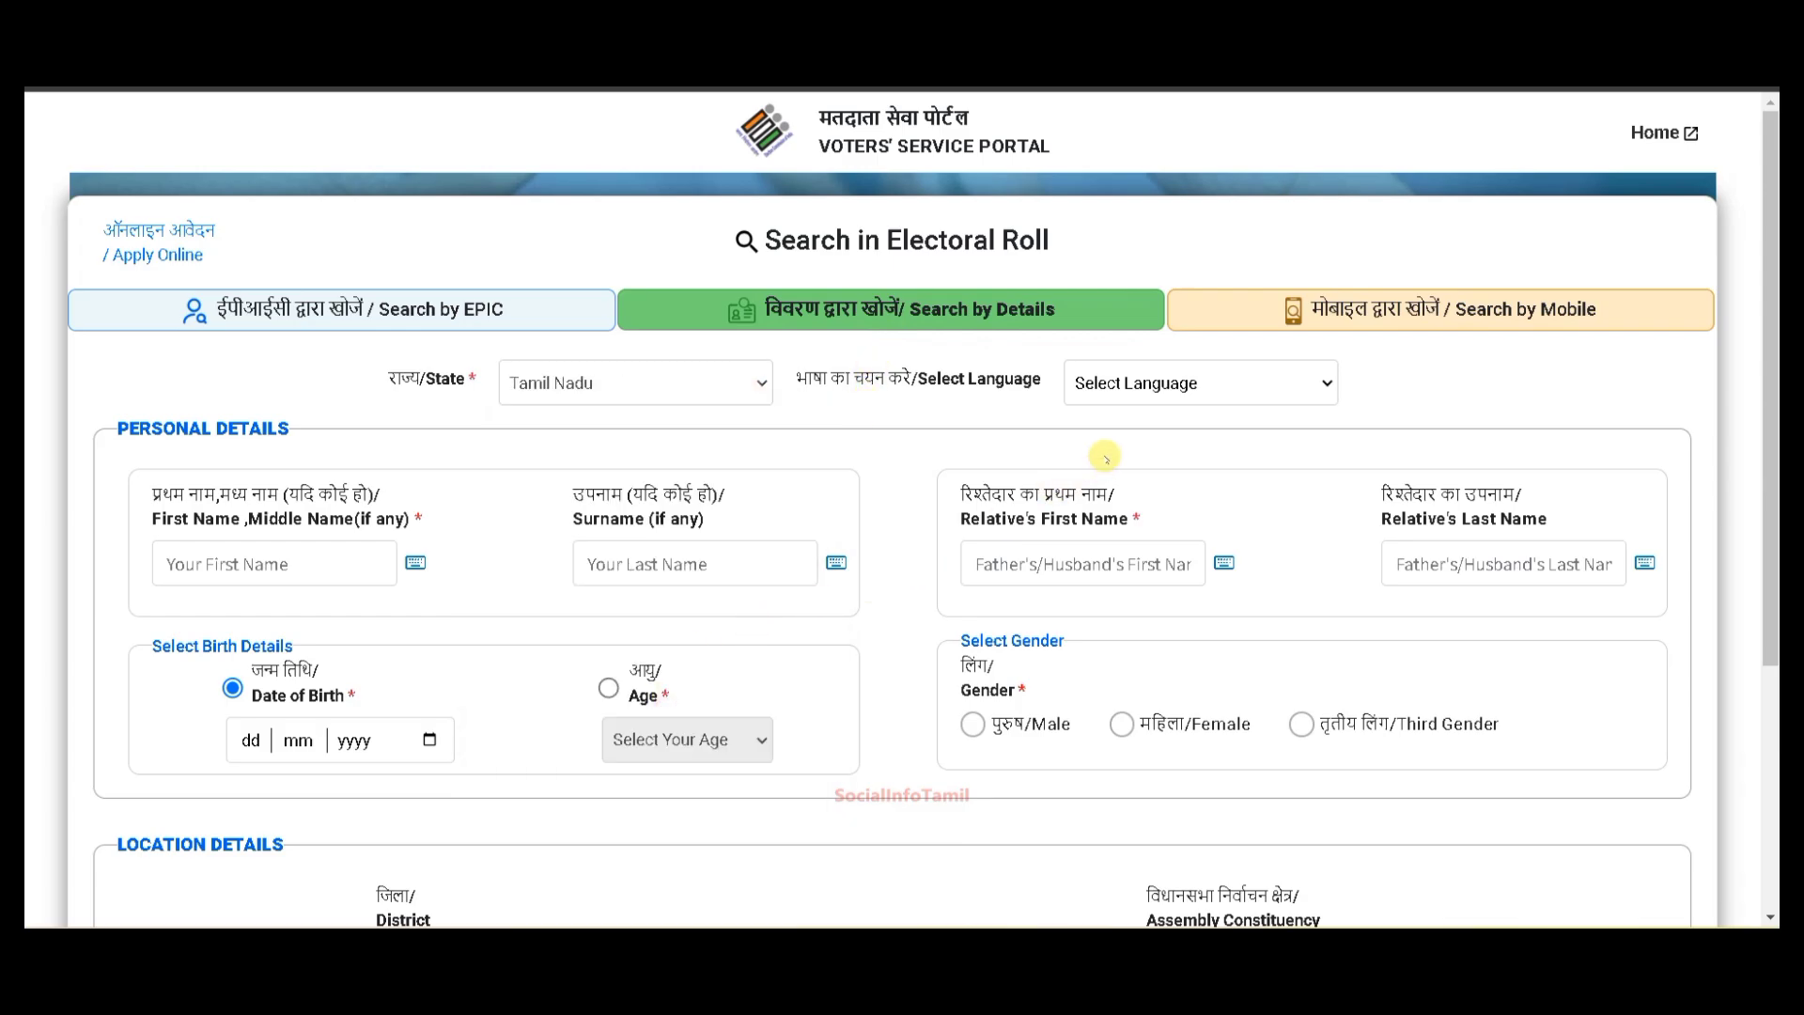
{"action": "left_click", "coordinate": [1179, 386]}
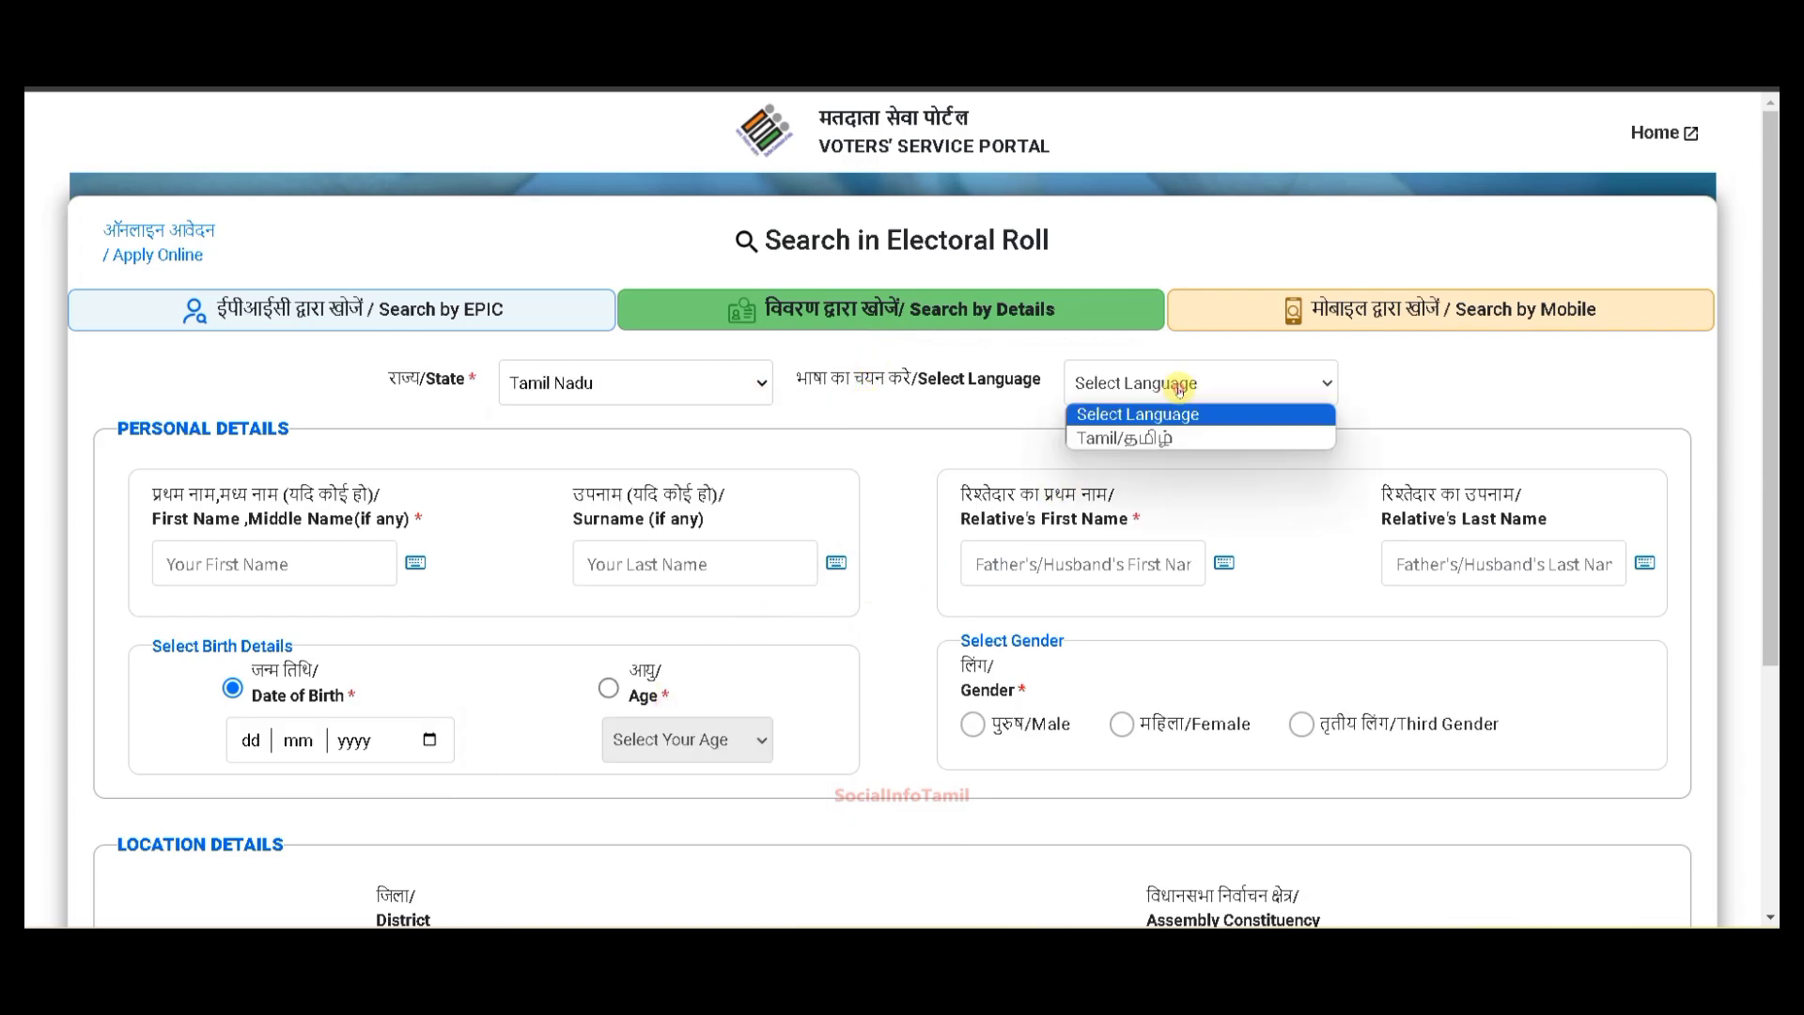
{"action": "left_click", "coordinate": [1165, 437]}
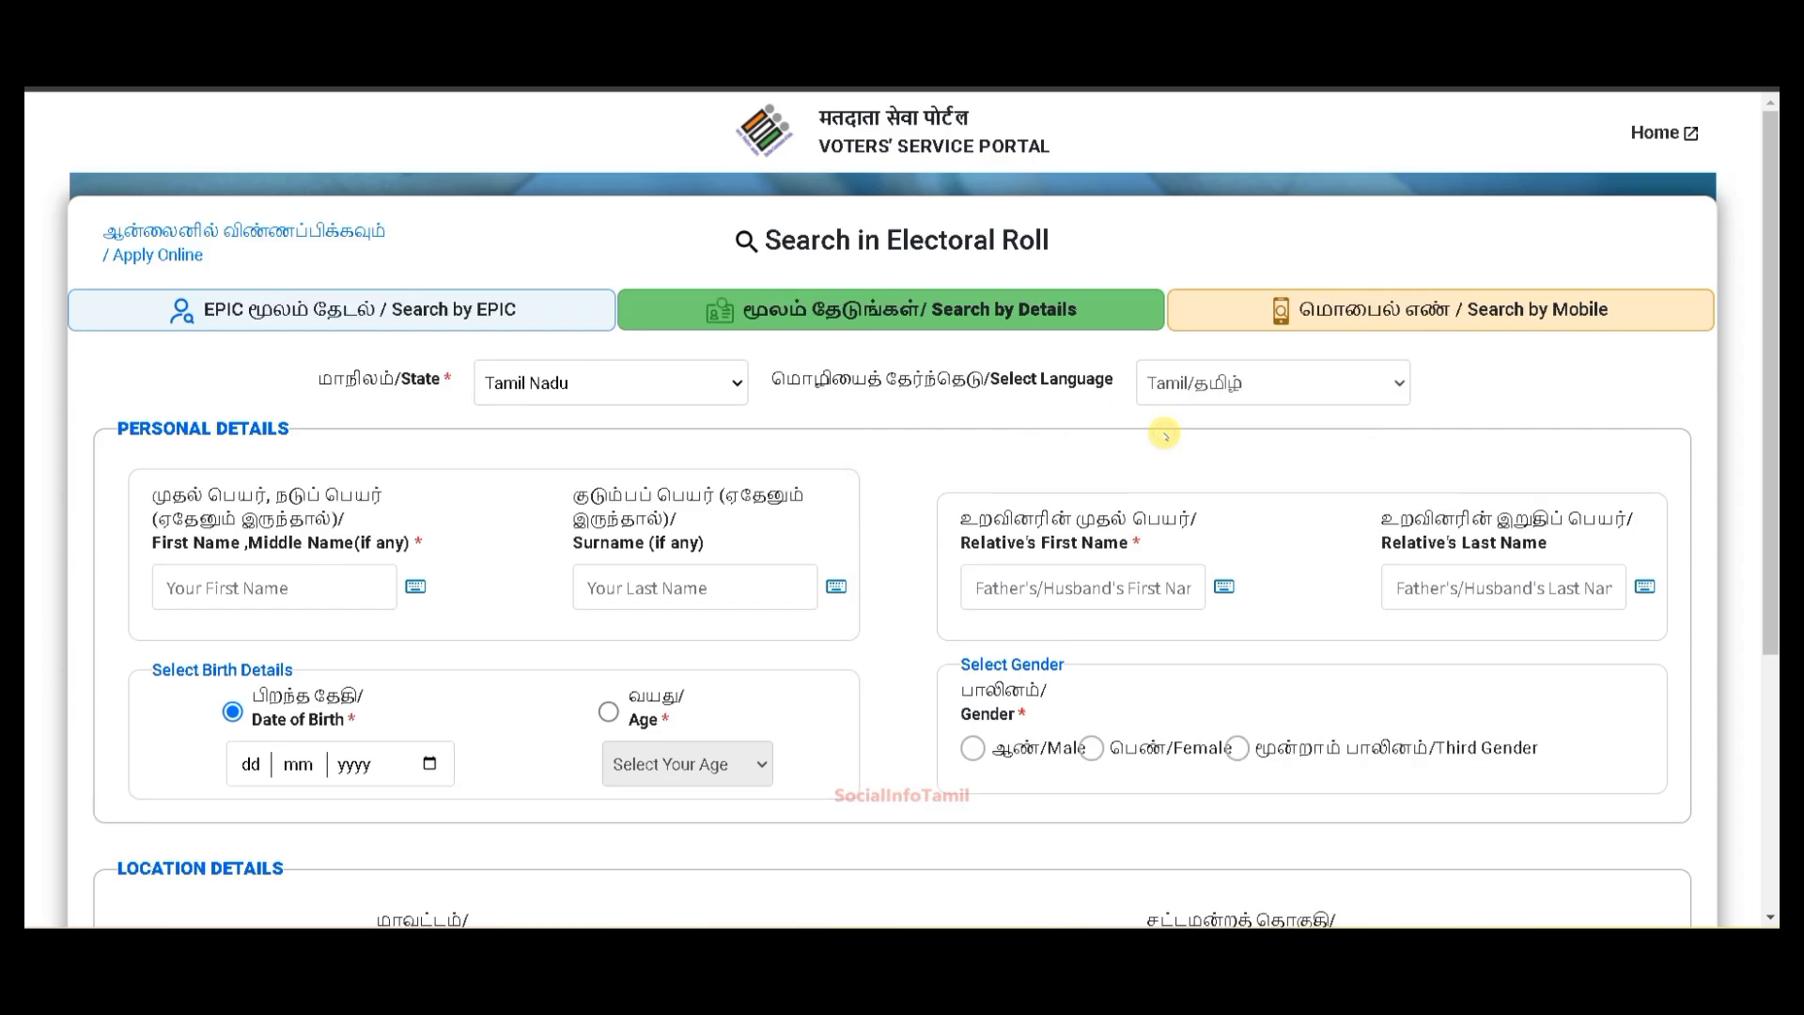
{"action": "scroll", "coordinate": [963, 436], "scroll_direction": "down", "scroll_amount": 1}
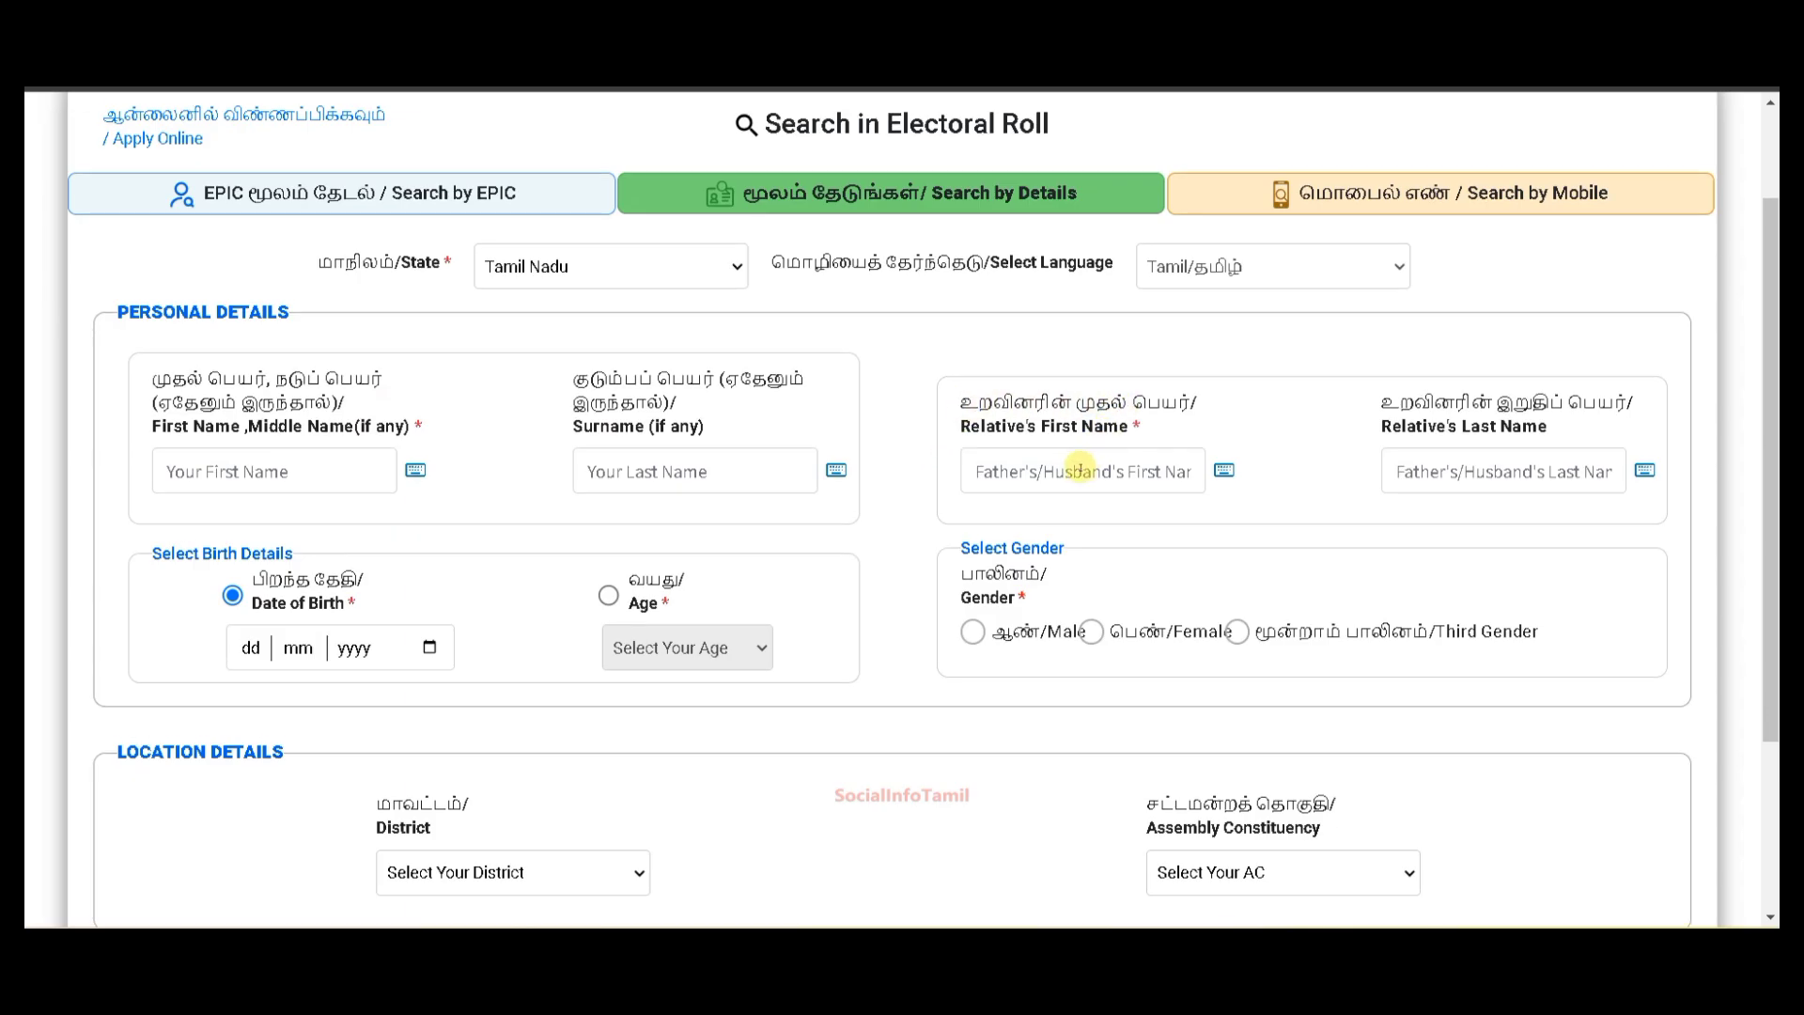
{"action": "scroll", "coordinate": [1034, 469], "scroll_direction": "down", "scroll_amount": 1}
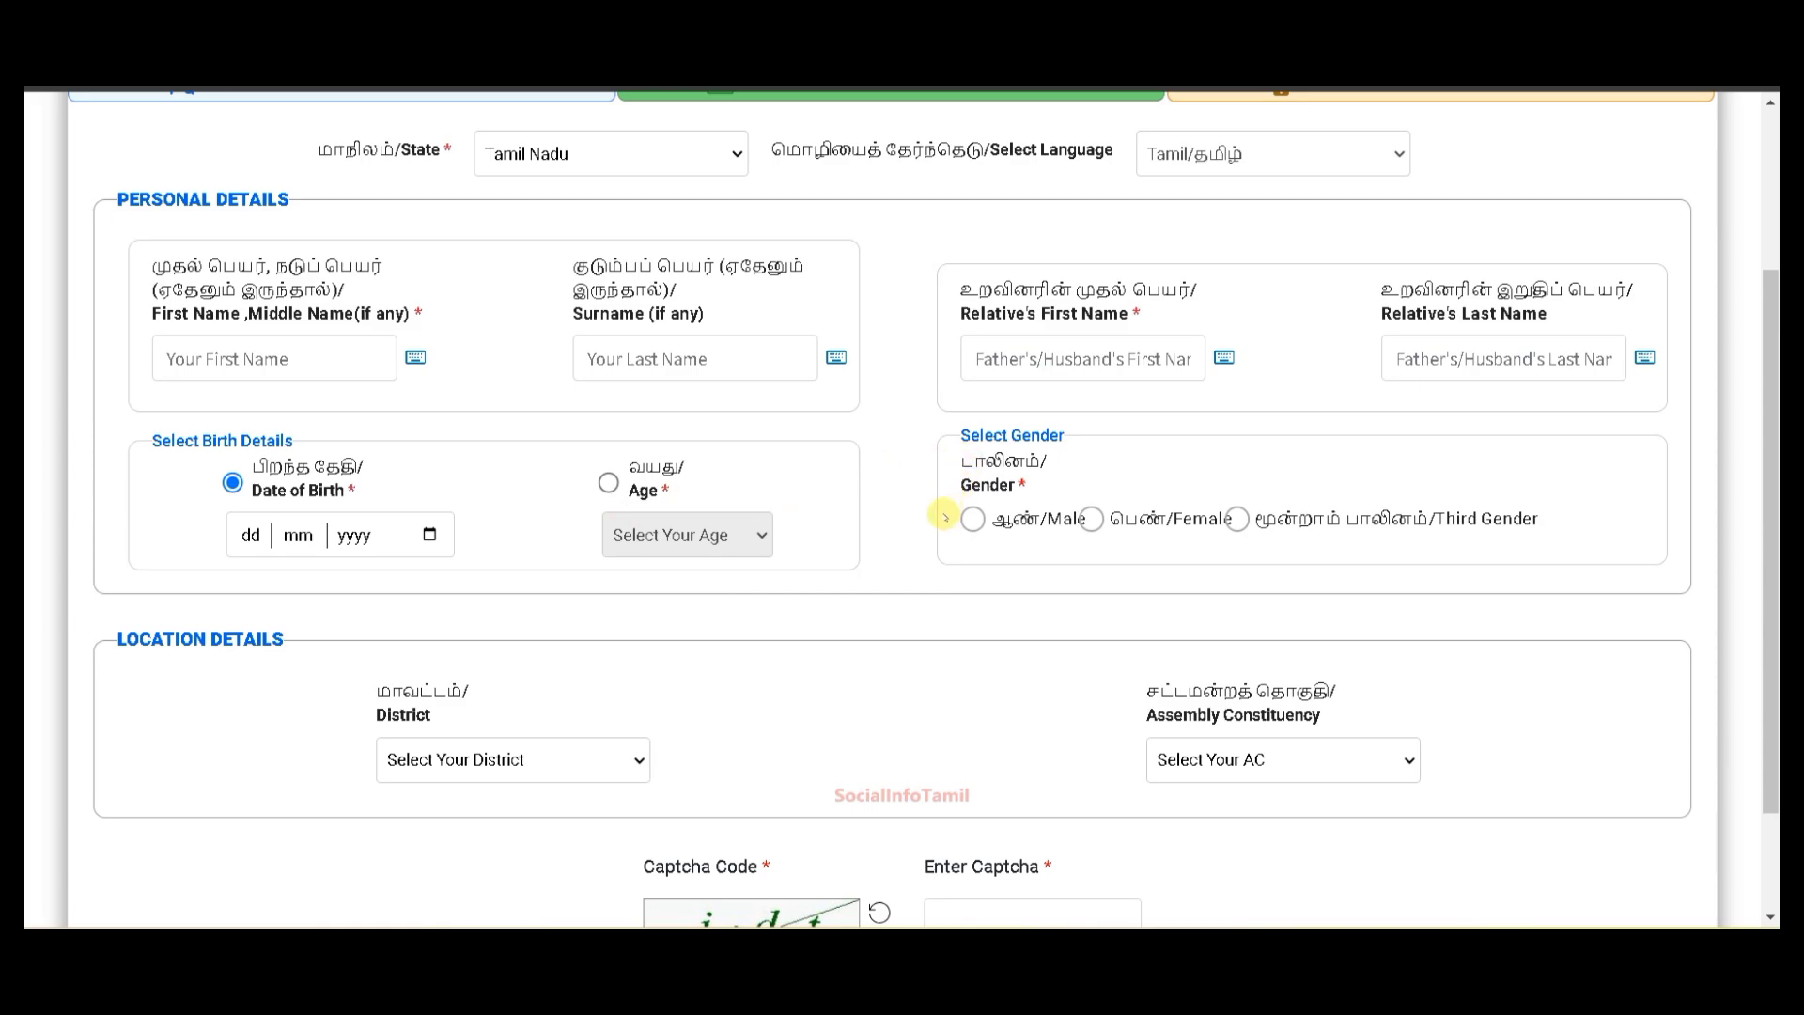
{"action": "scroll", "coordinate": [939, 512], "scroll_direction": "down", "scroll_amount": 2}
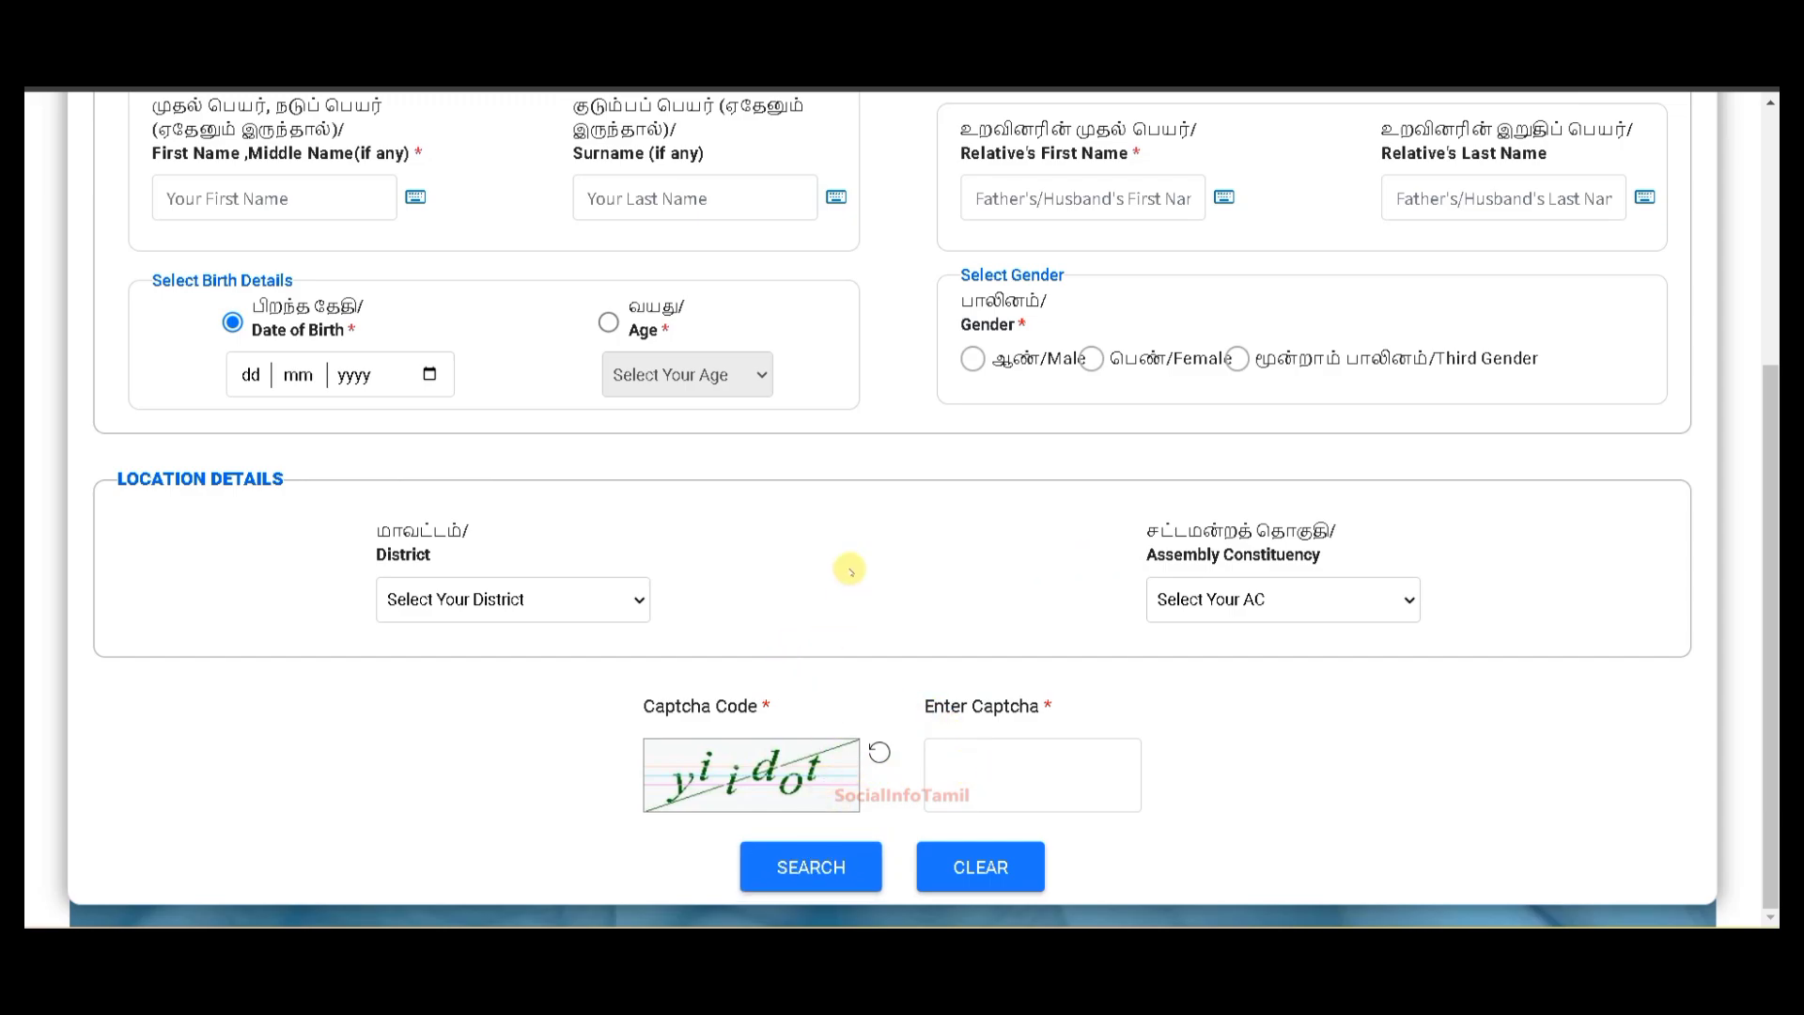
{"action": "scroll", "coordinate": [859, 532], "scroll_direction": "up", "scroll_amount": 4}
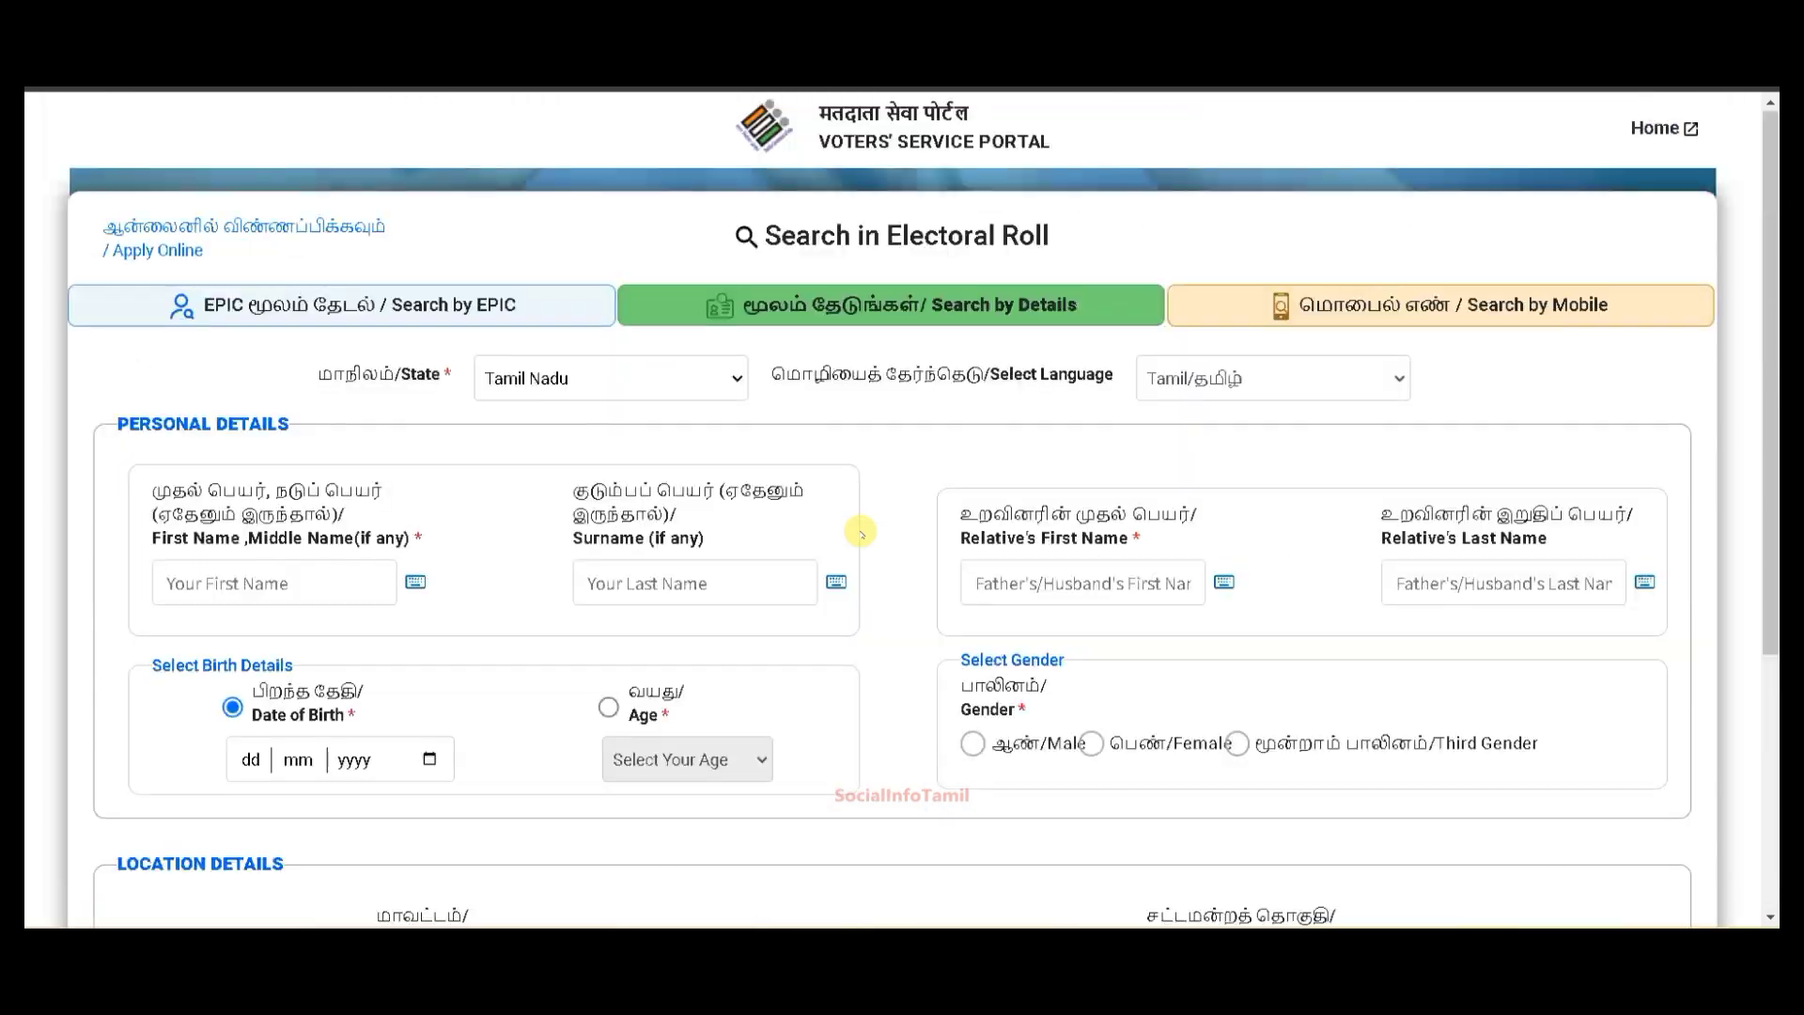
- Switch to the search by mobile form and set the state to Tamil Nadu and the language to Tamil
{"action": "left_click", "coordinate": [1256, 322]}
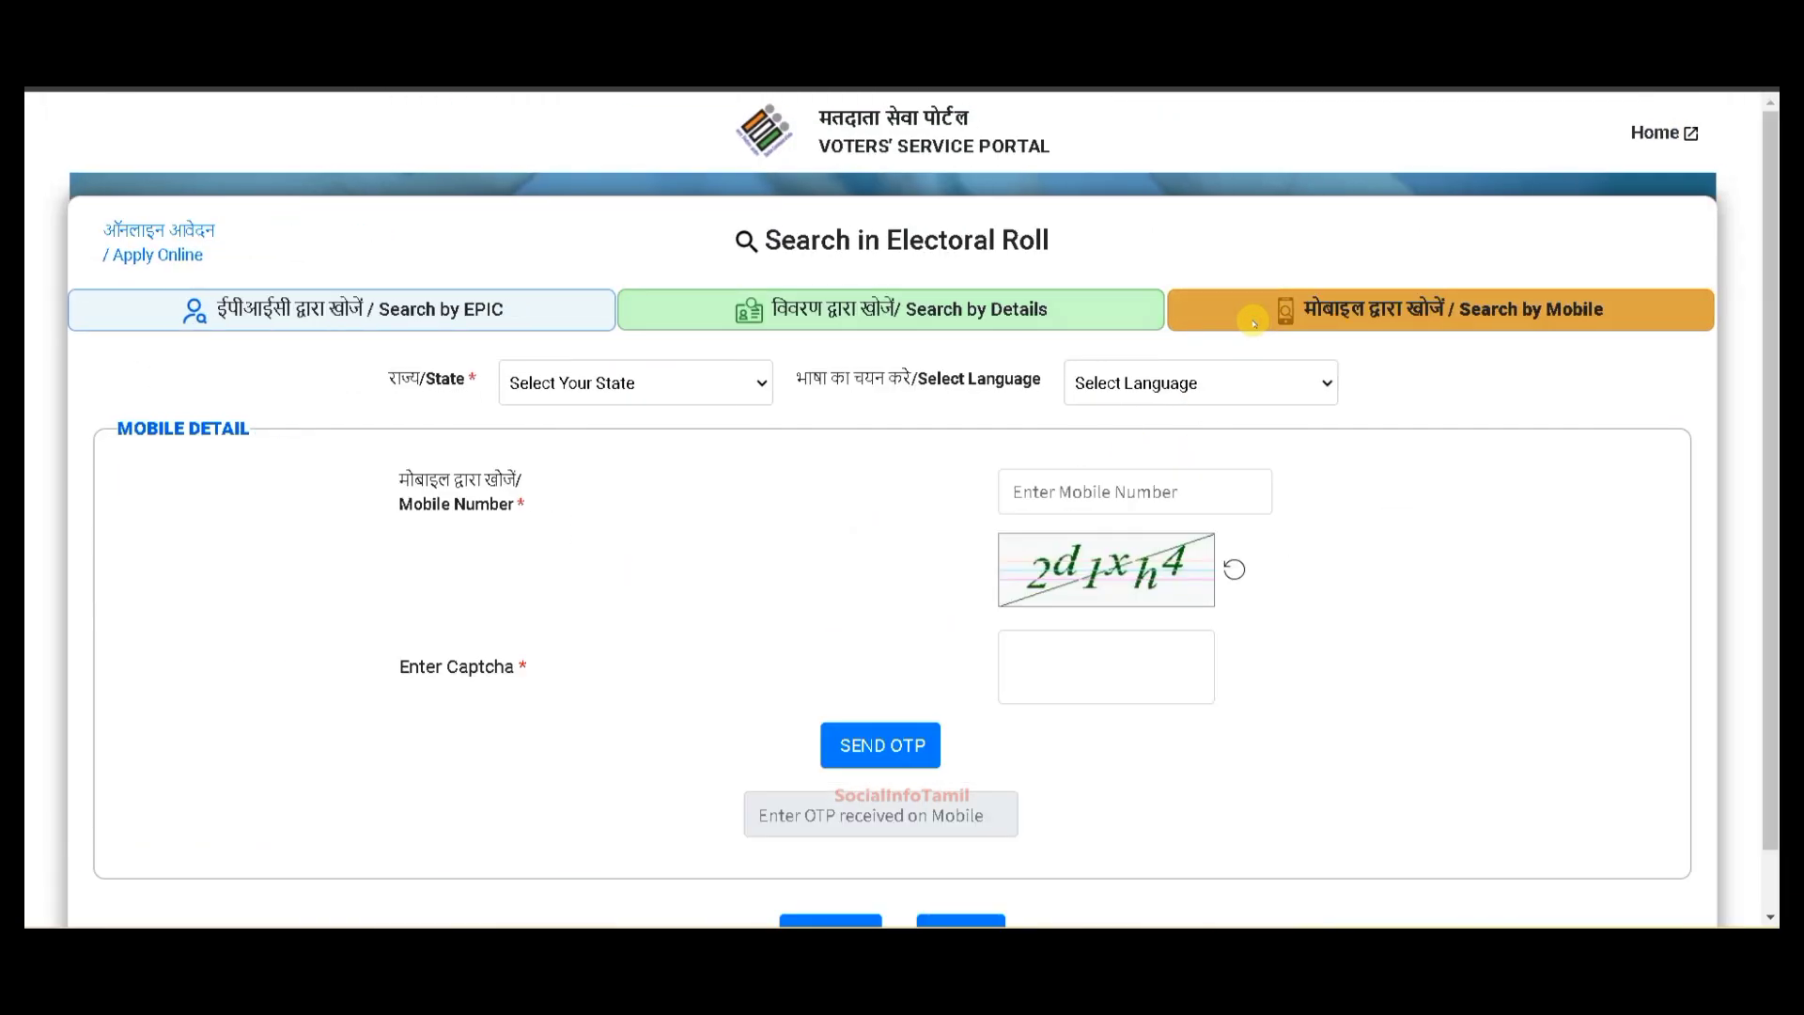
{"action": "left_click", "coordinate": [724, 392]}
{"action": "scroll", "coordinate": [691, 495], "scroll_direction": "down", "scroll_amount": 3}
{"action": "left_click", "coordinate": [677, 704]}
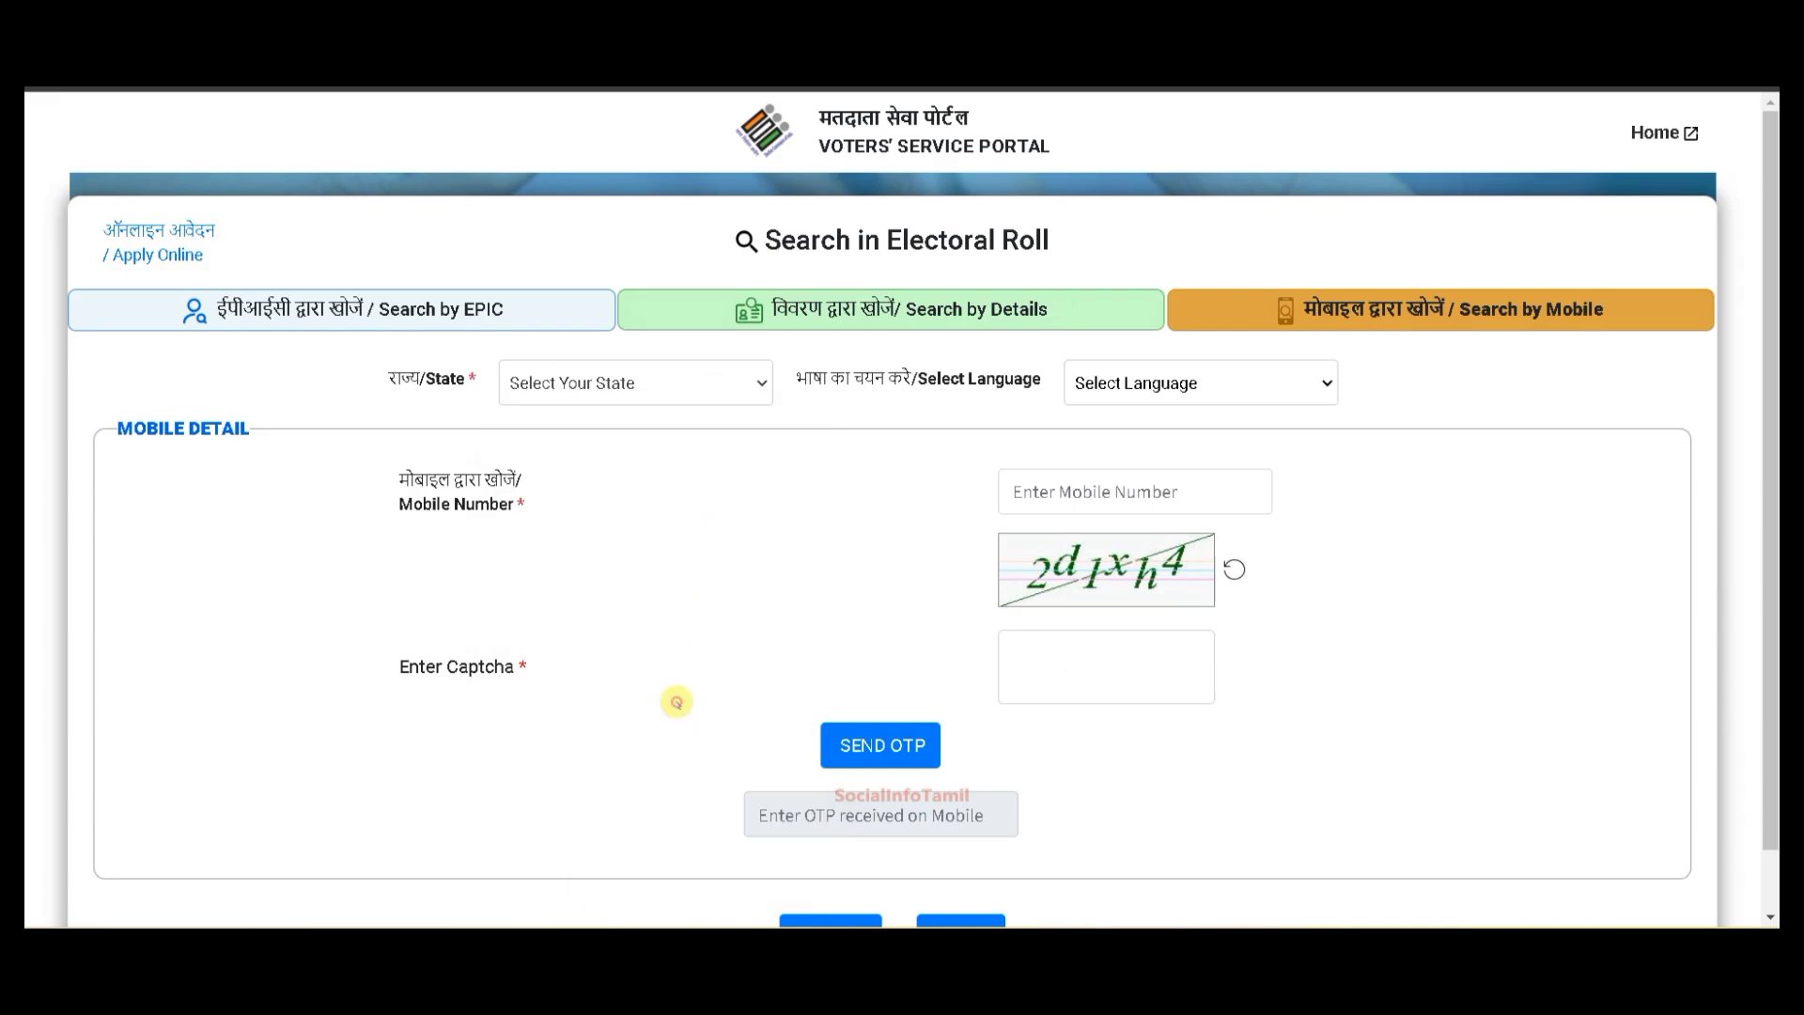
{"action": "left_click", "coordinate": [1163, 383]}
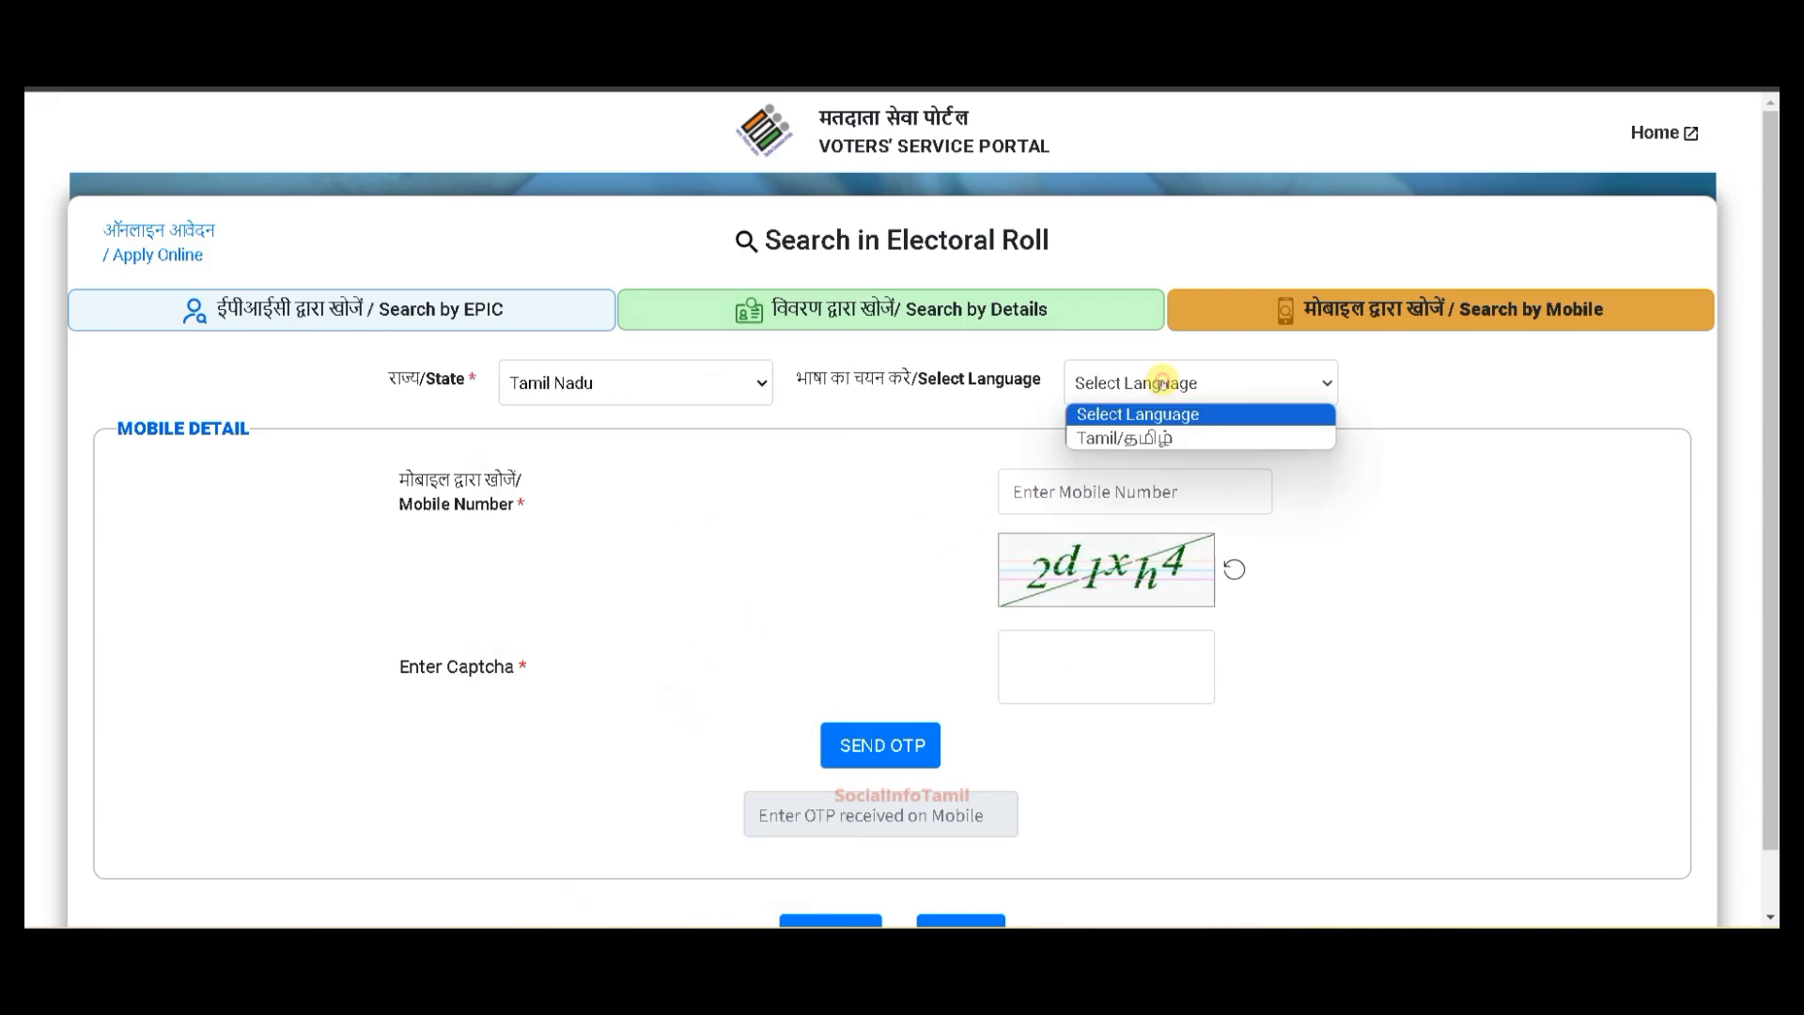
{"action": "left_click", "coordinate": [1154, 438]}
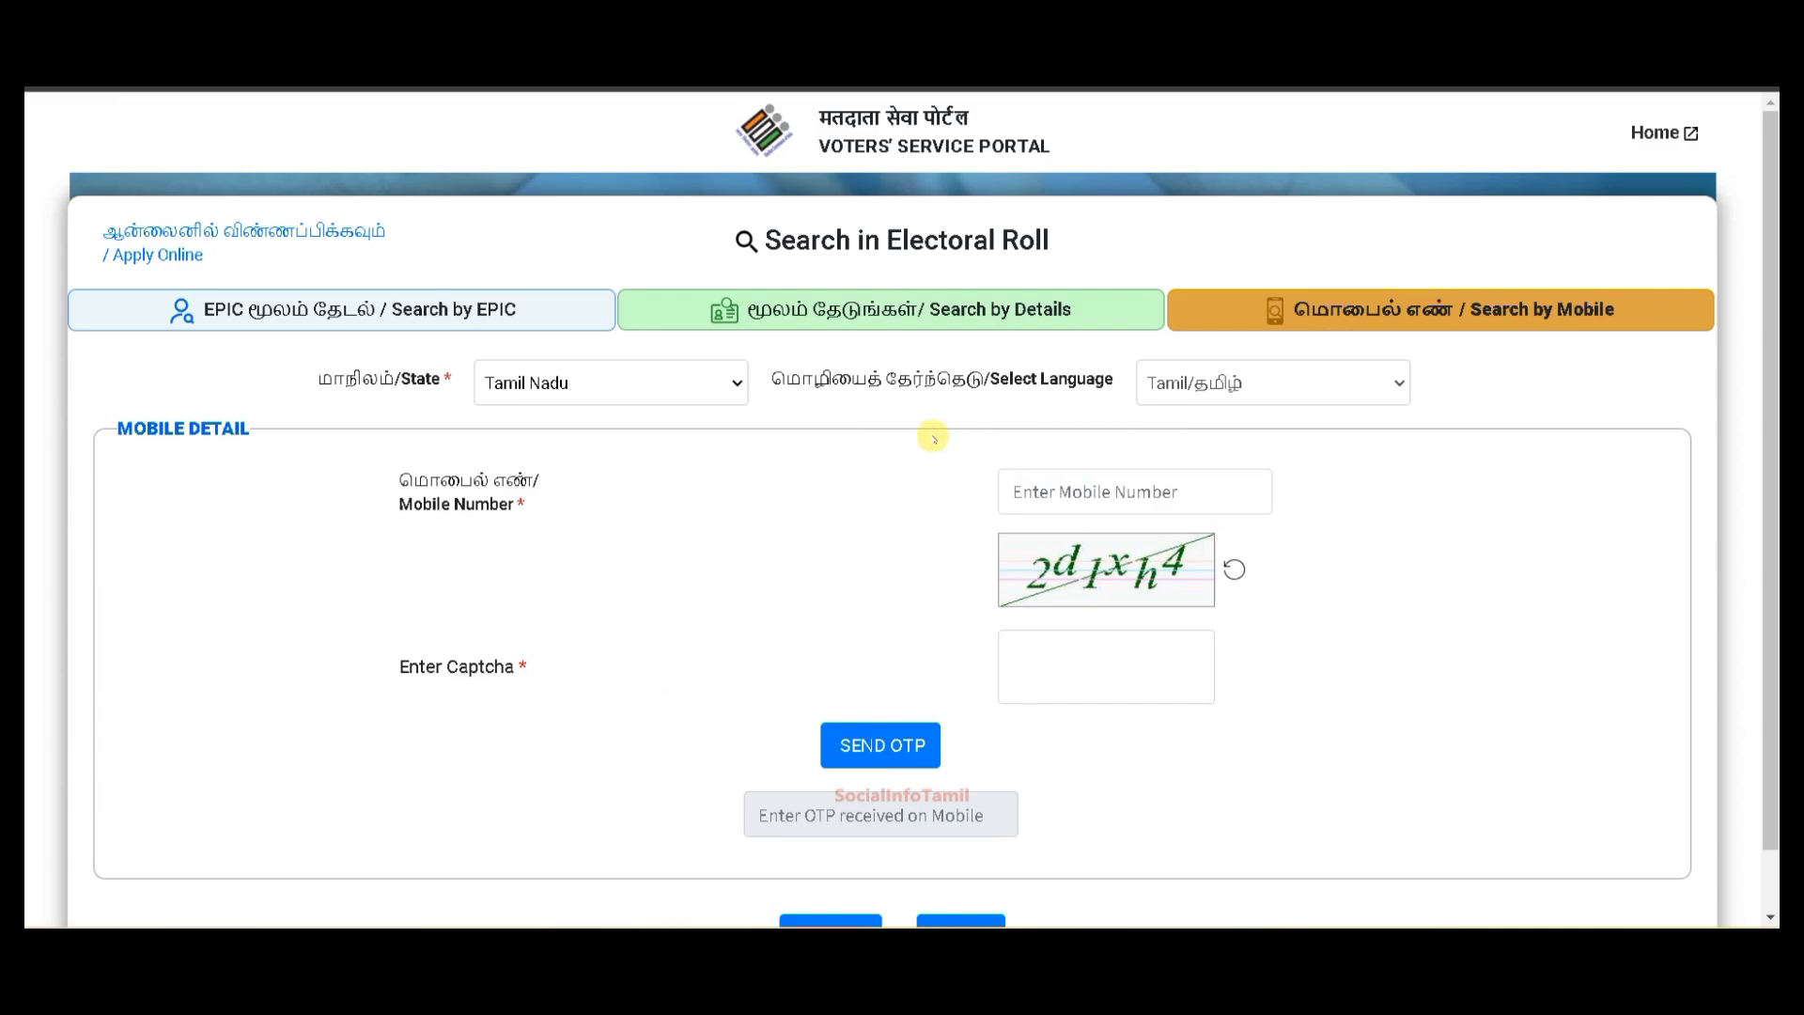
{"action": "scroll", "coordinate": [846, 448], "scroll_direction": "down", "scroll_amount": 1}
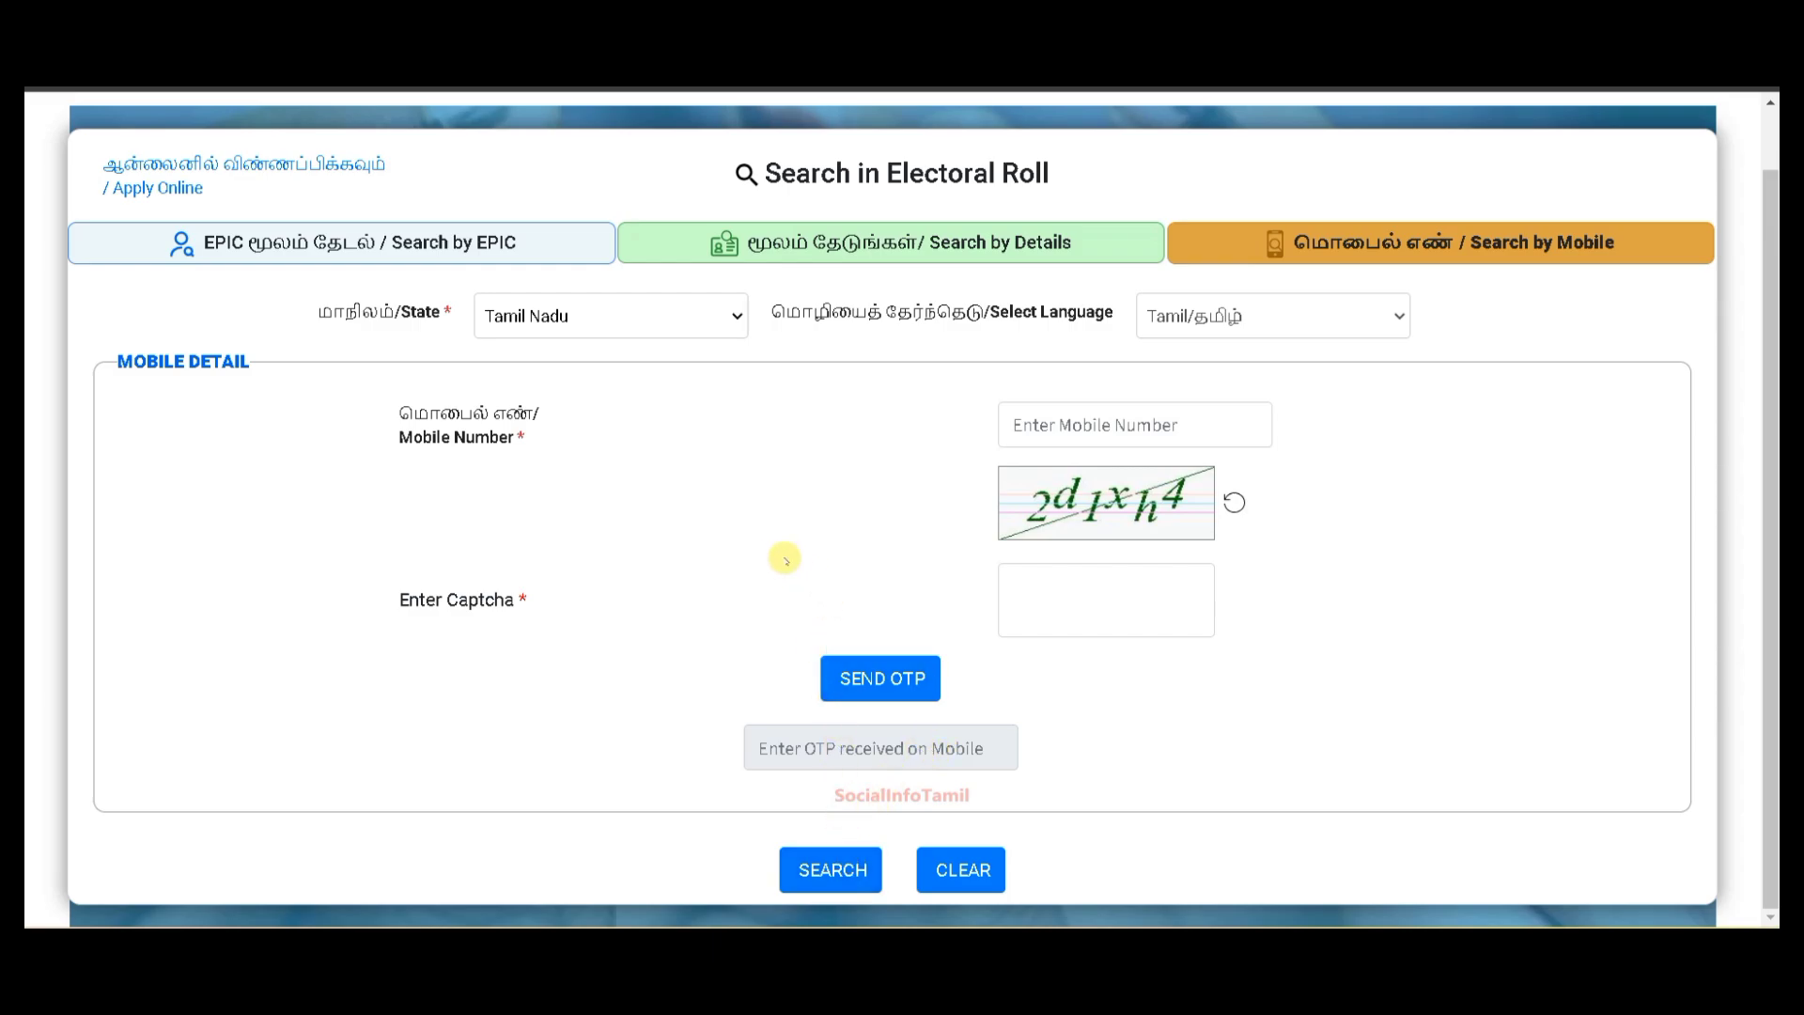
- Switch to the search by EPIC form and set the state to Tamil Nadu and the language to Tamil
{"action": "left_click", "coordinate": [402, 246]}
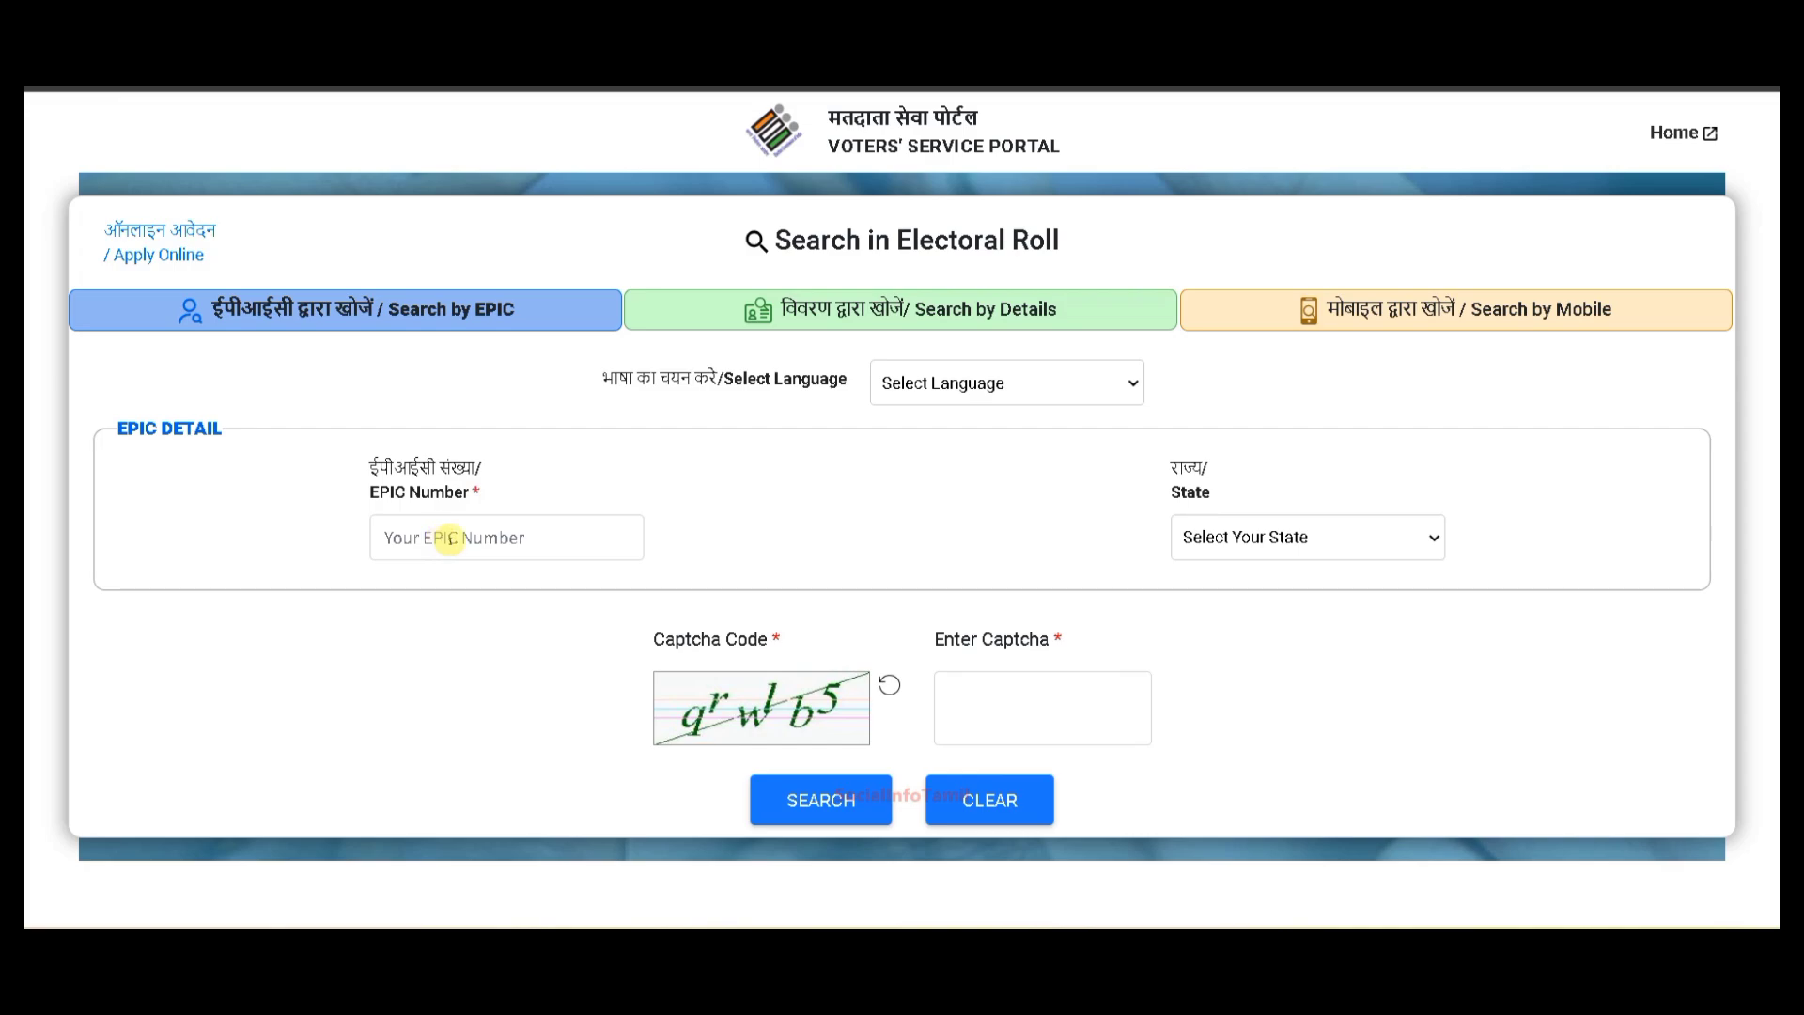
{"action": "left_click", "coordinate": [1268, 539]}
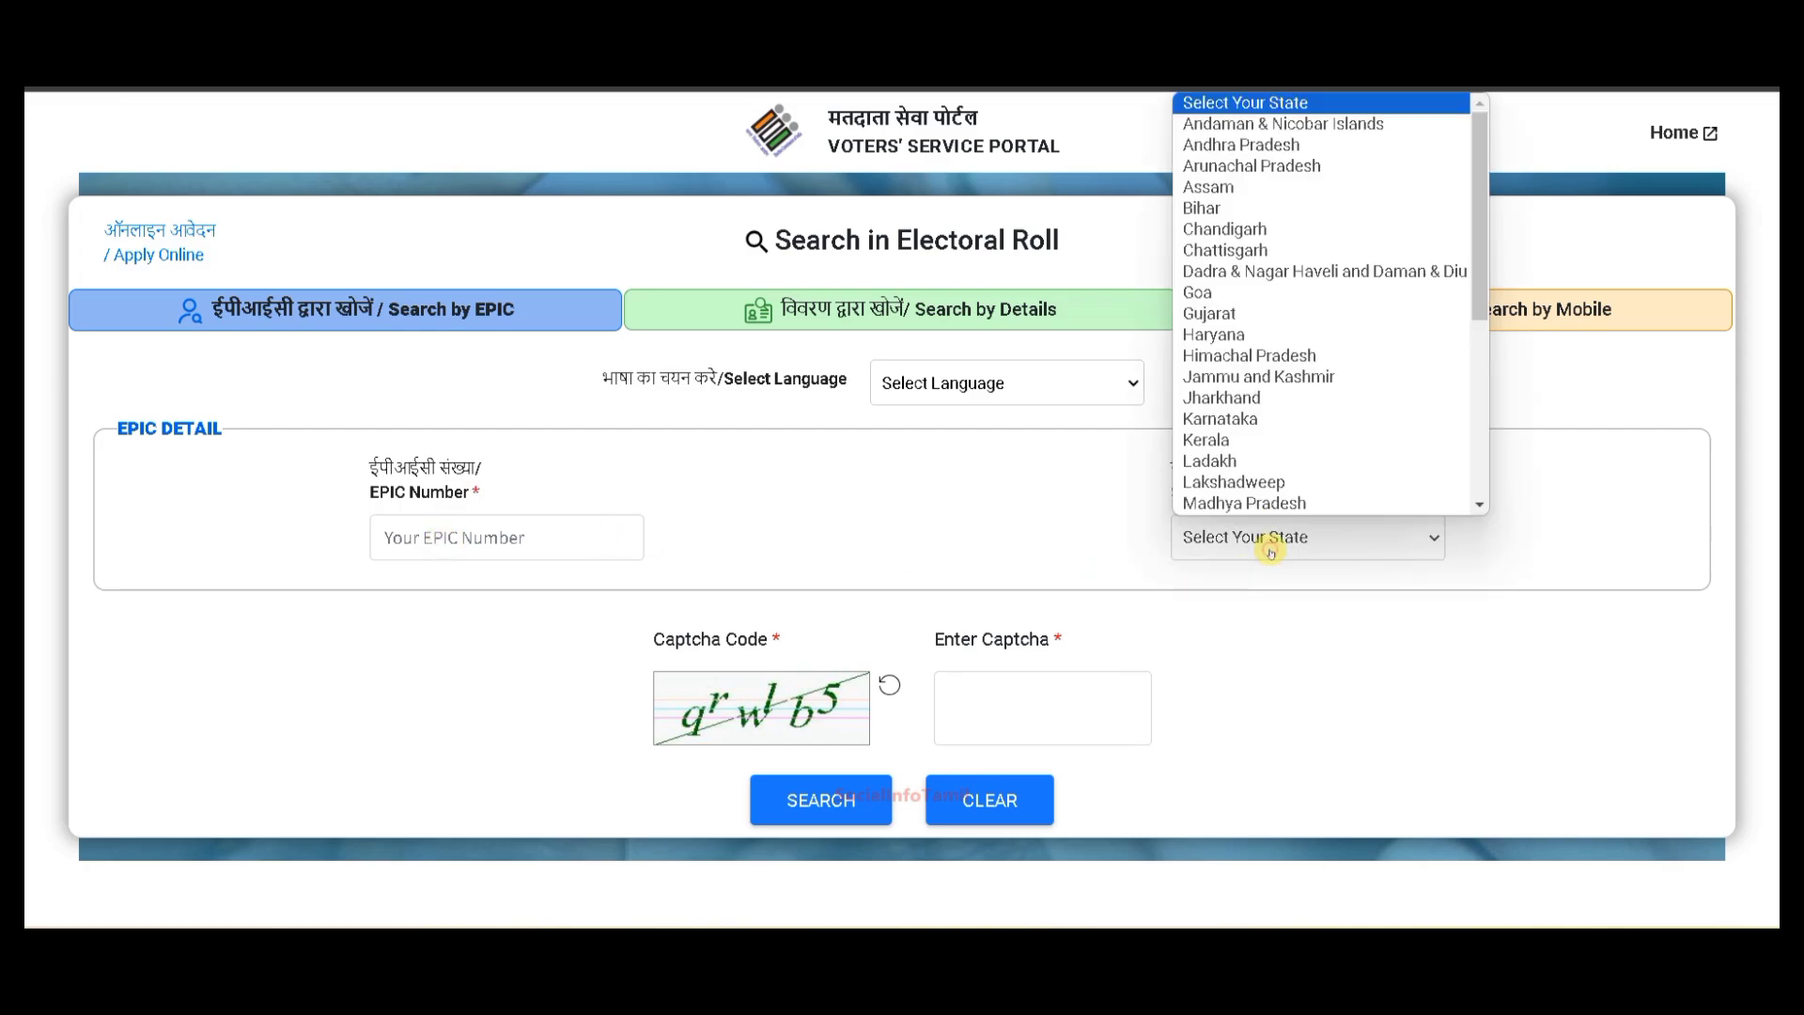
{"action": "scroll", "coordinate": [1286, 455], "scroll_direction": "down", "scroll_amount": 4}
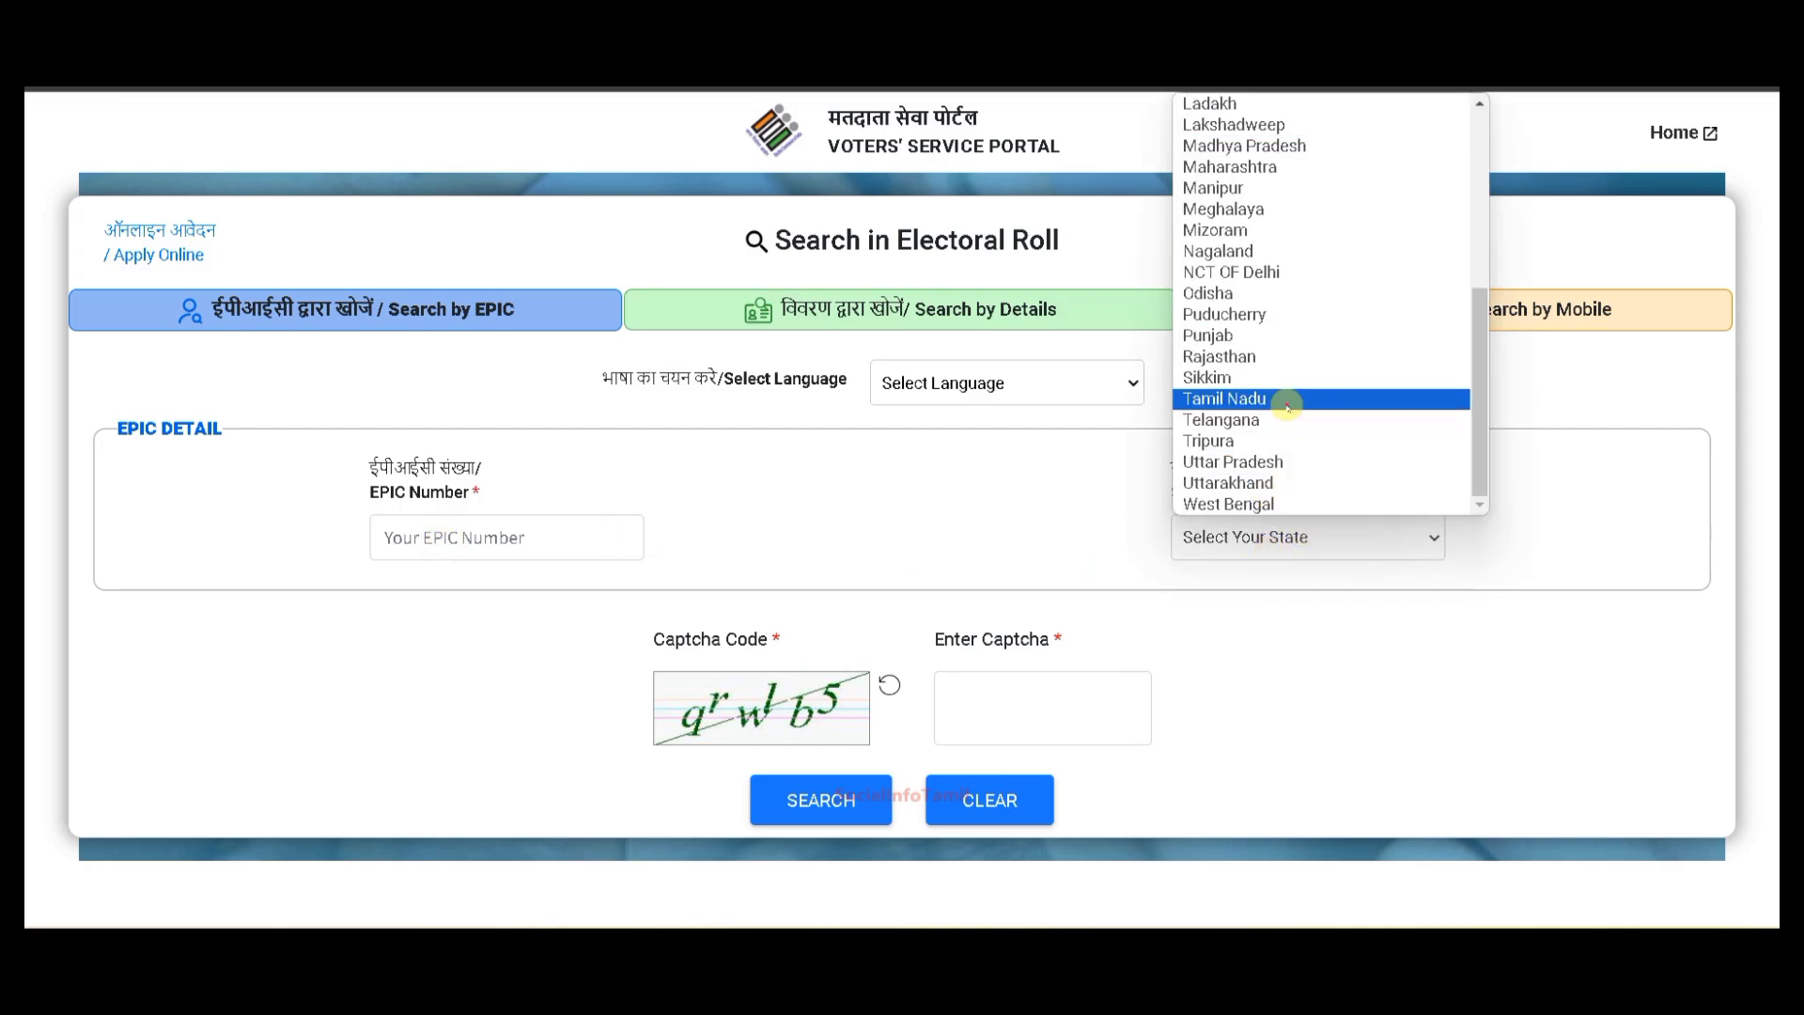
{"action": "left_click", "coordinate": [1287, 406]}
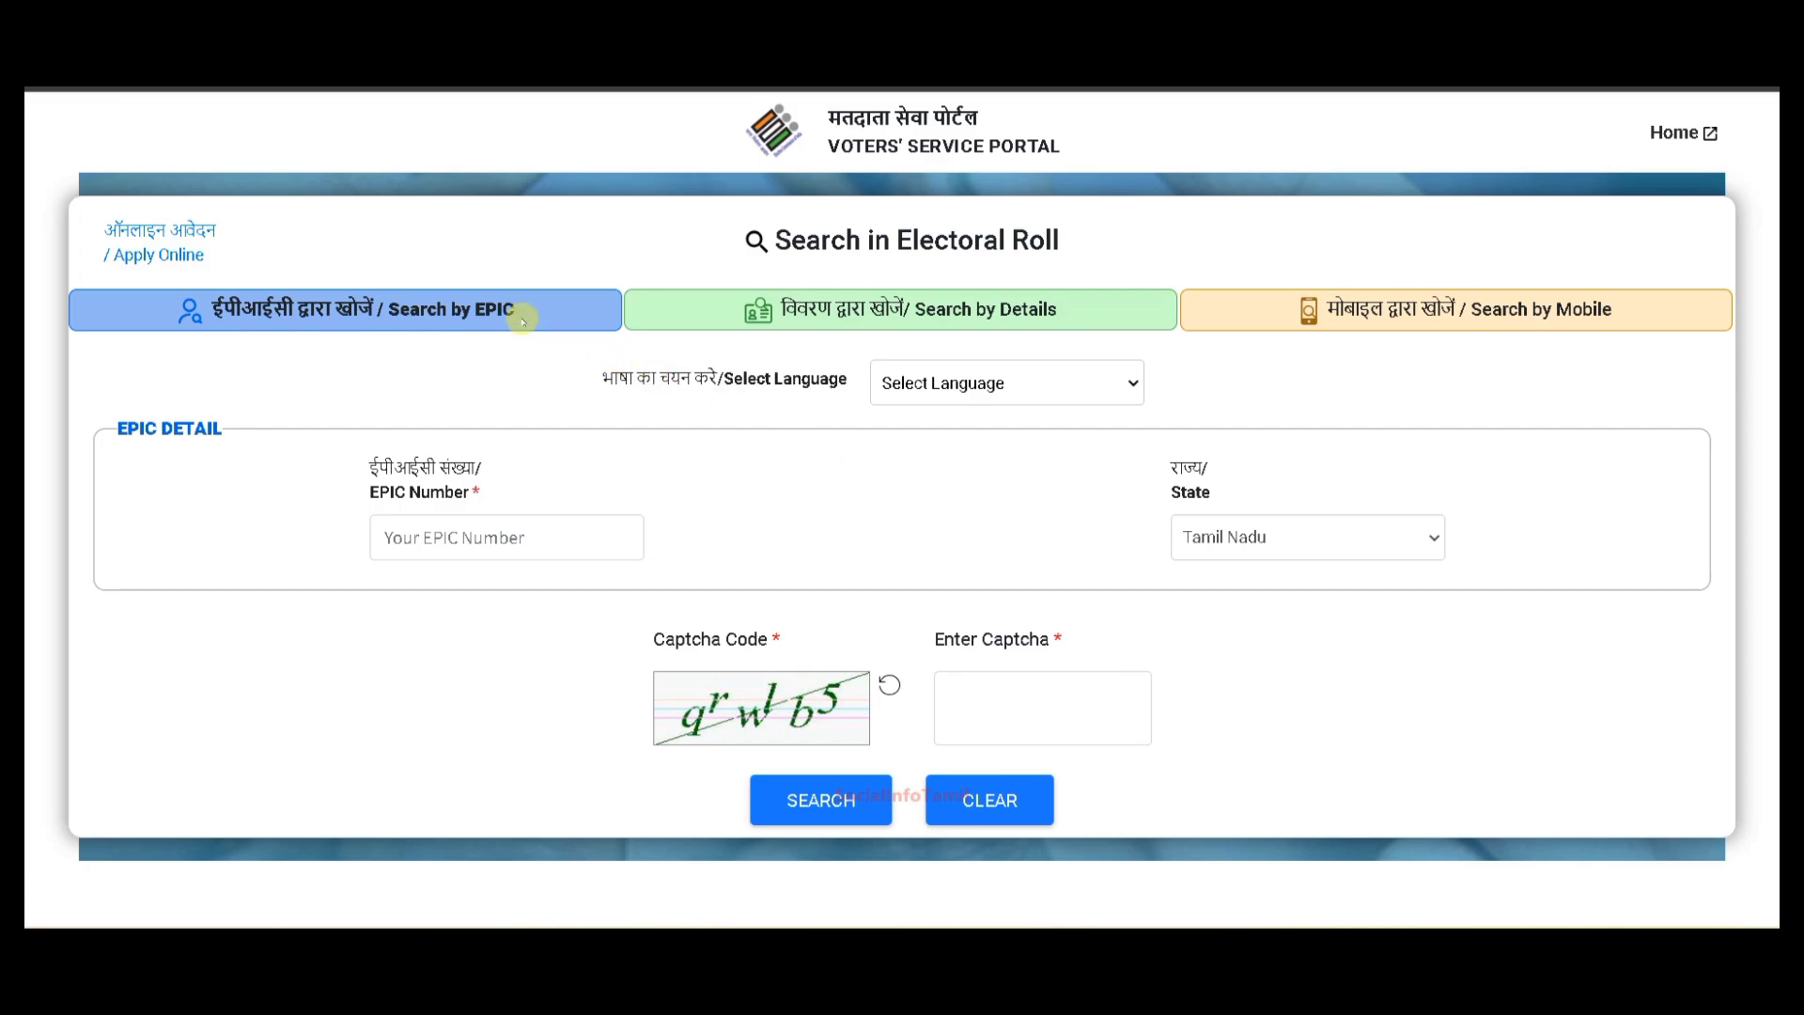
{"action": "left_click", "coordinate": [895, 382]}
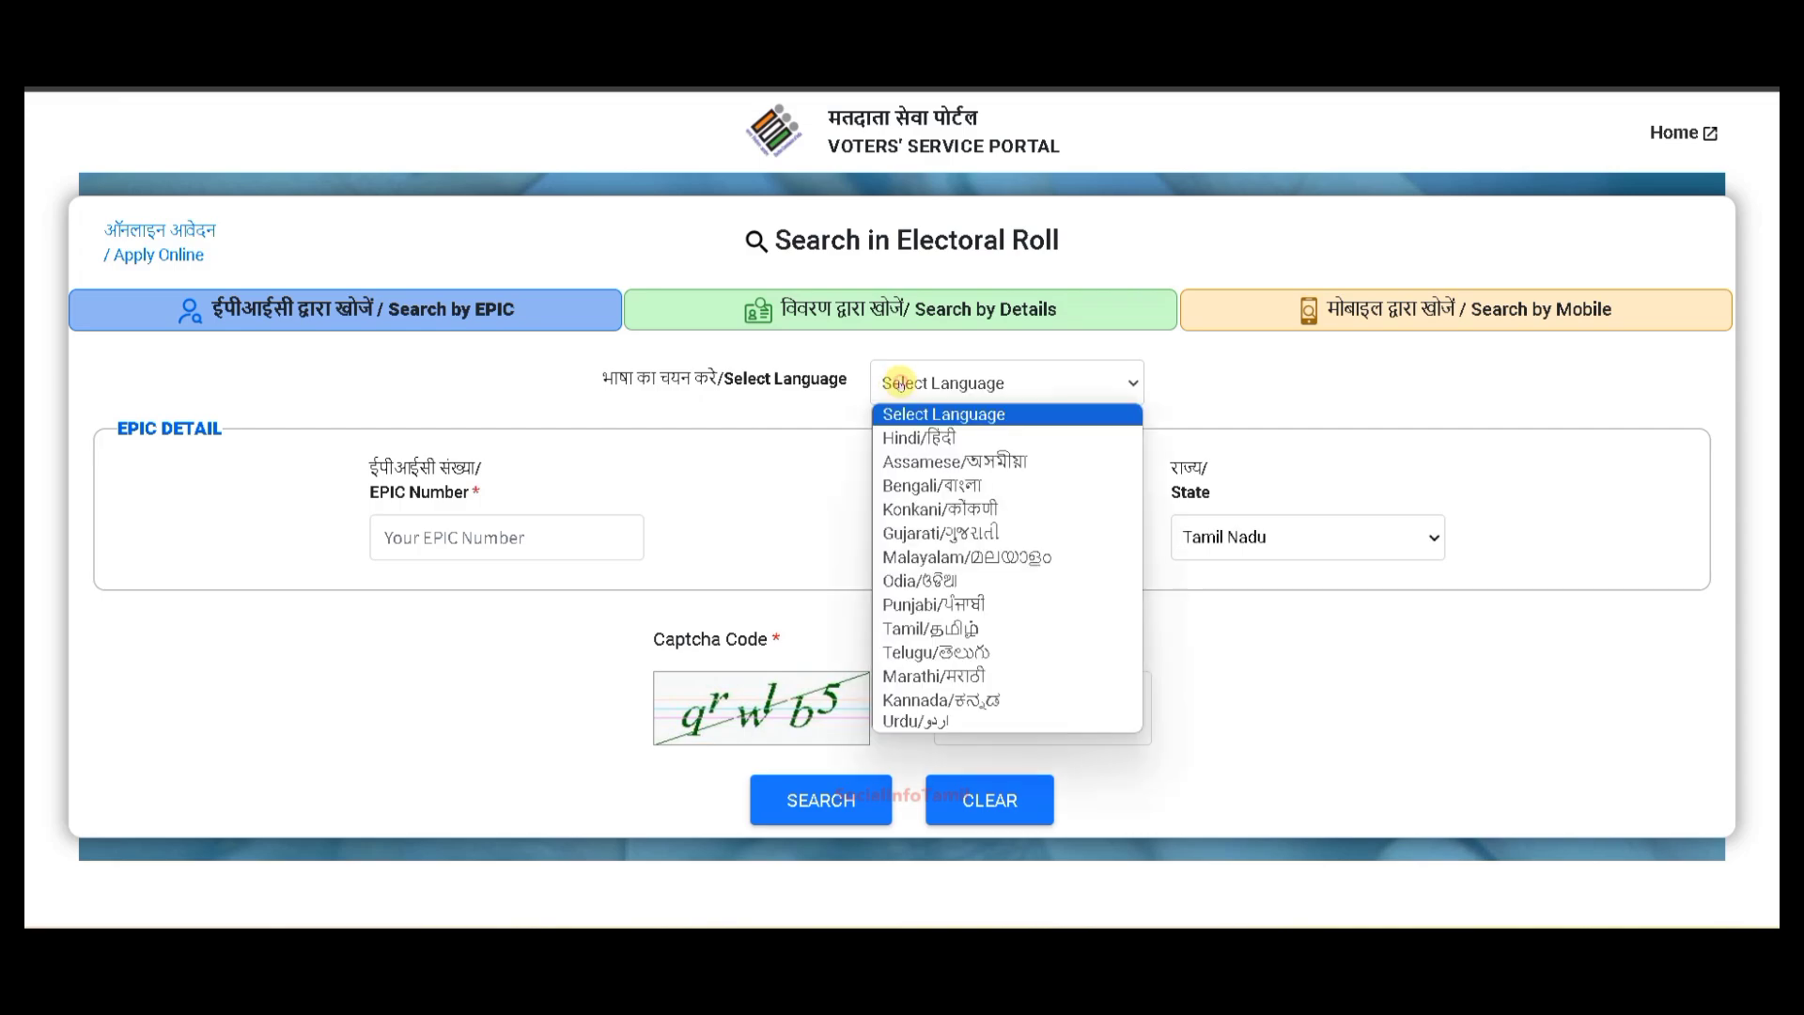
{"action": "left_click", "coordinate": [898, 628]}
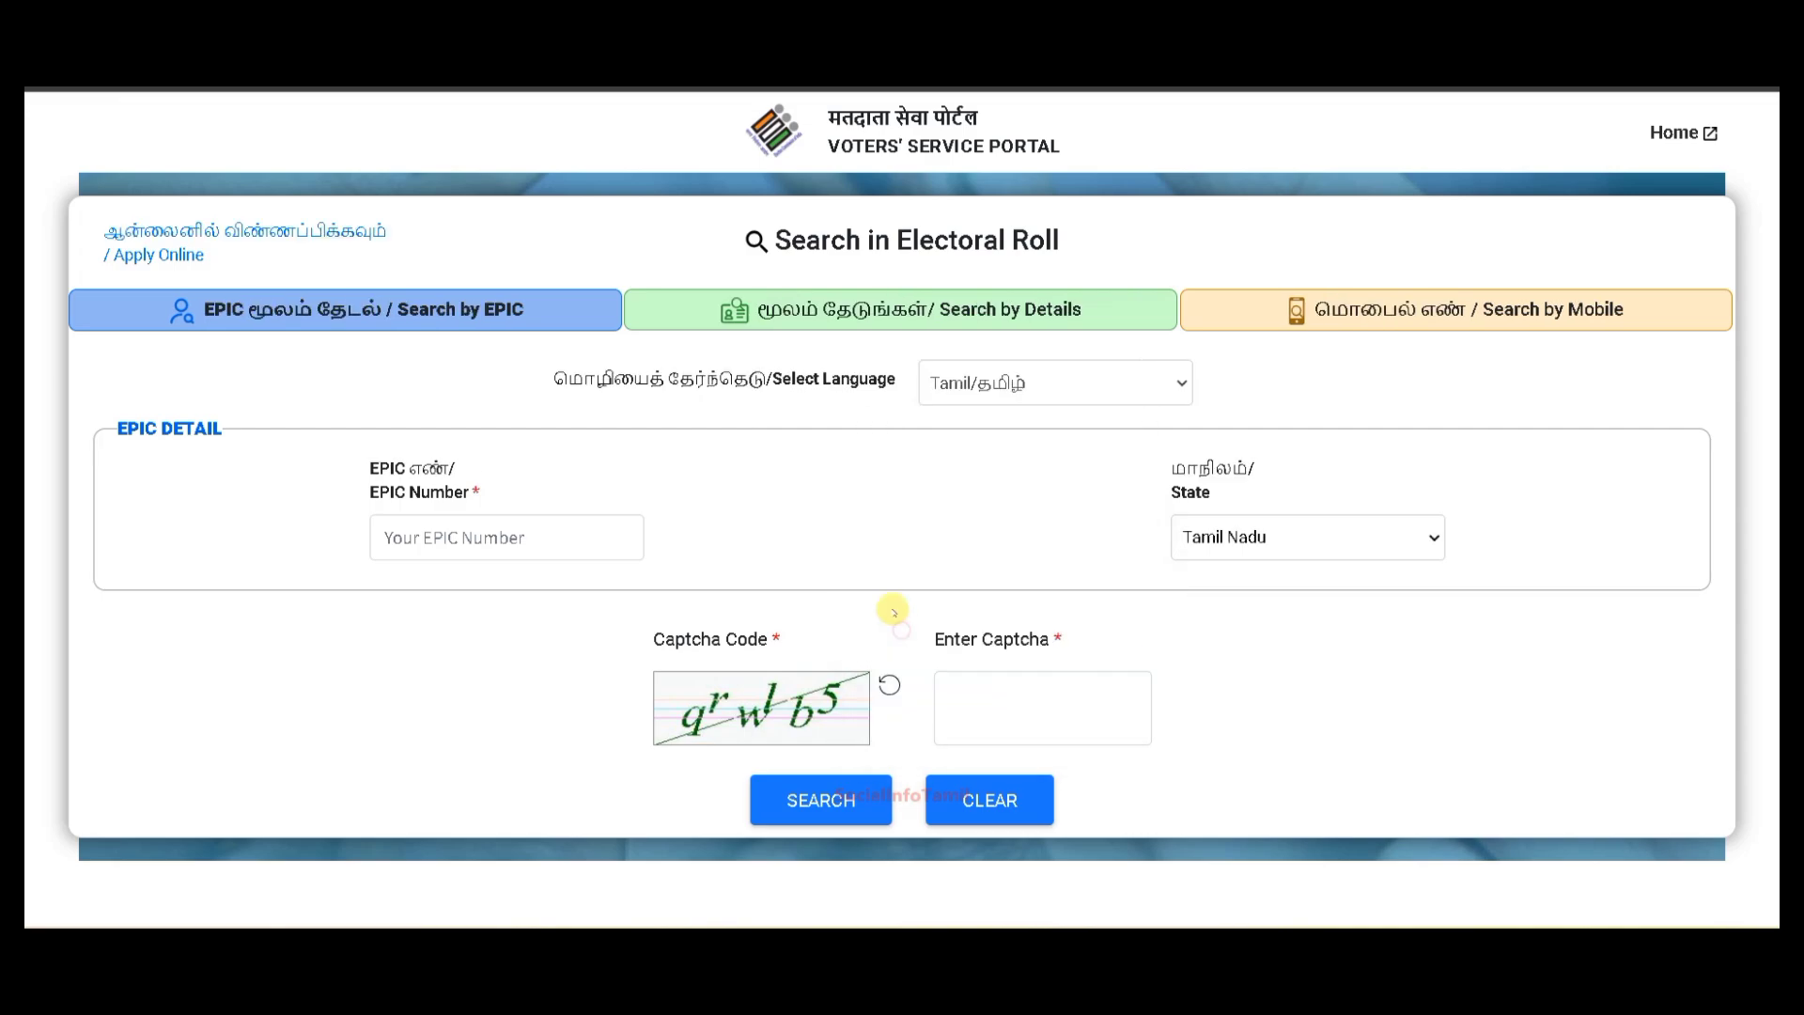
- Search the electoral roll with the voter's EPIC number and the displayed captcha code, and view the matching record's details
{"action": "right_click", "coordinate": [585, 530]}
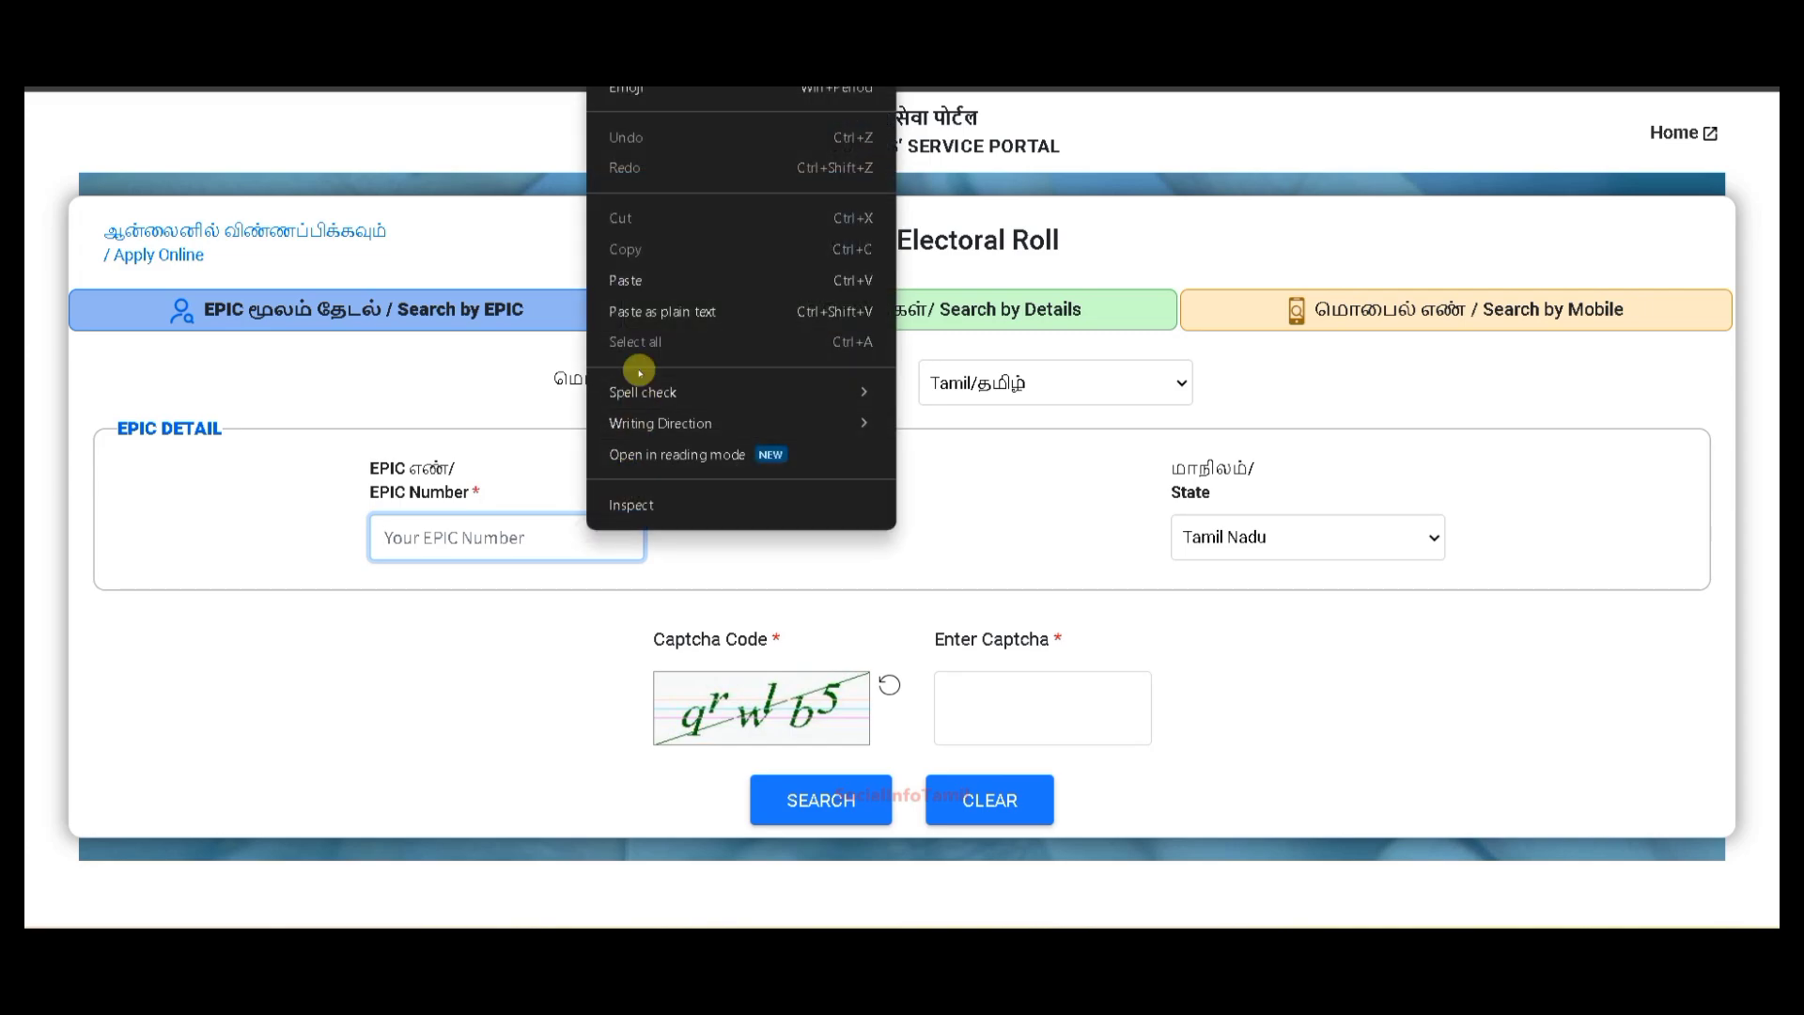
{"action": "left_click", "coordinate": [624, 308]}
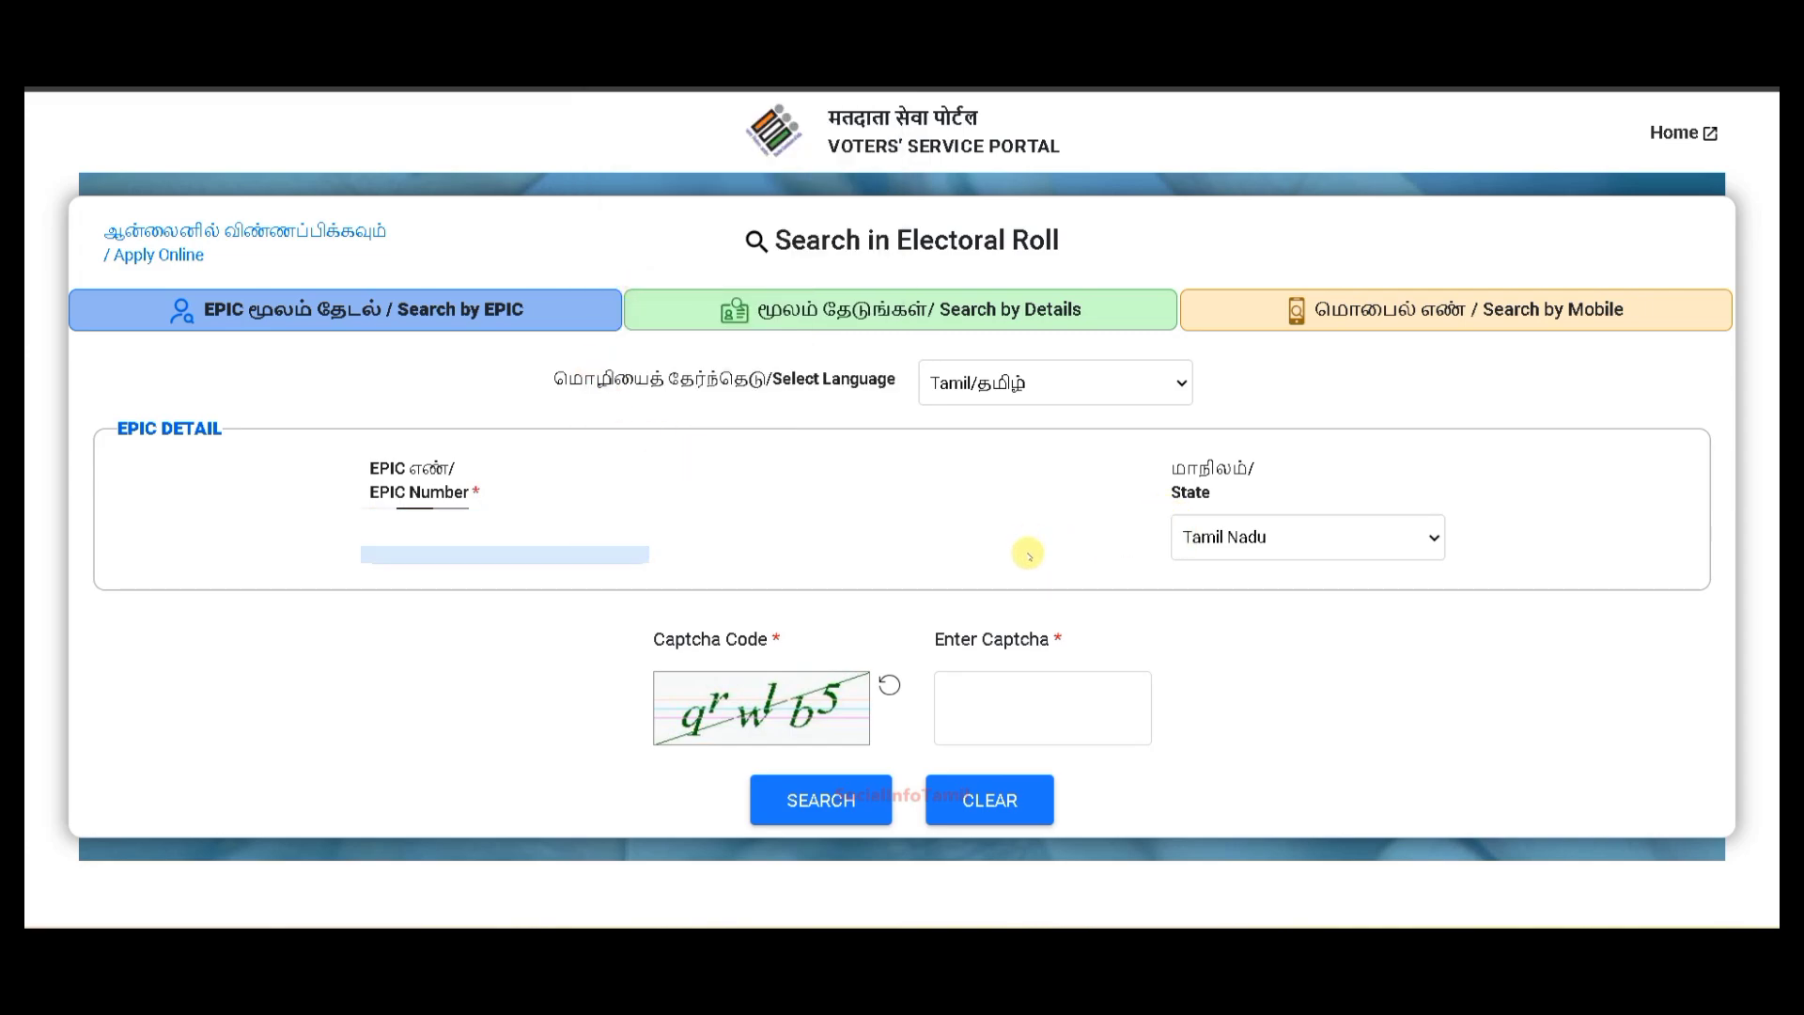
{"action": "left_click", "coordinate": [1011, 698]}
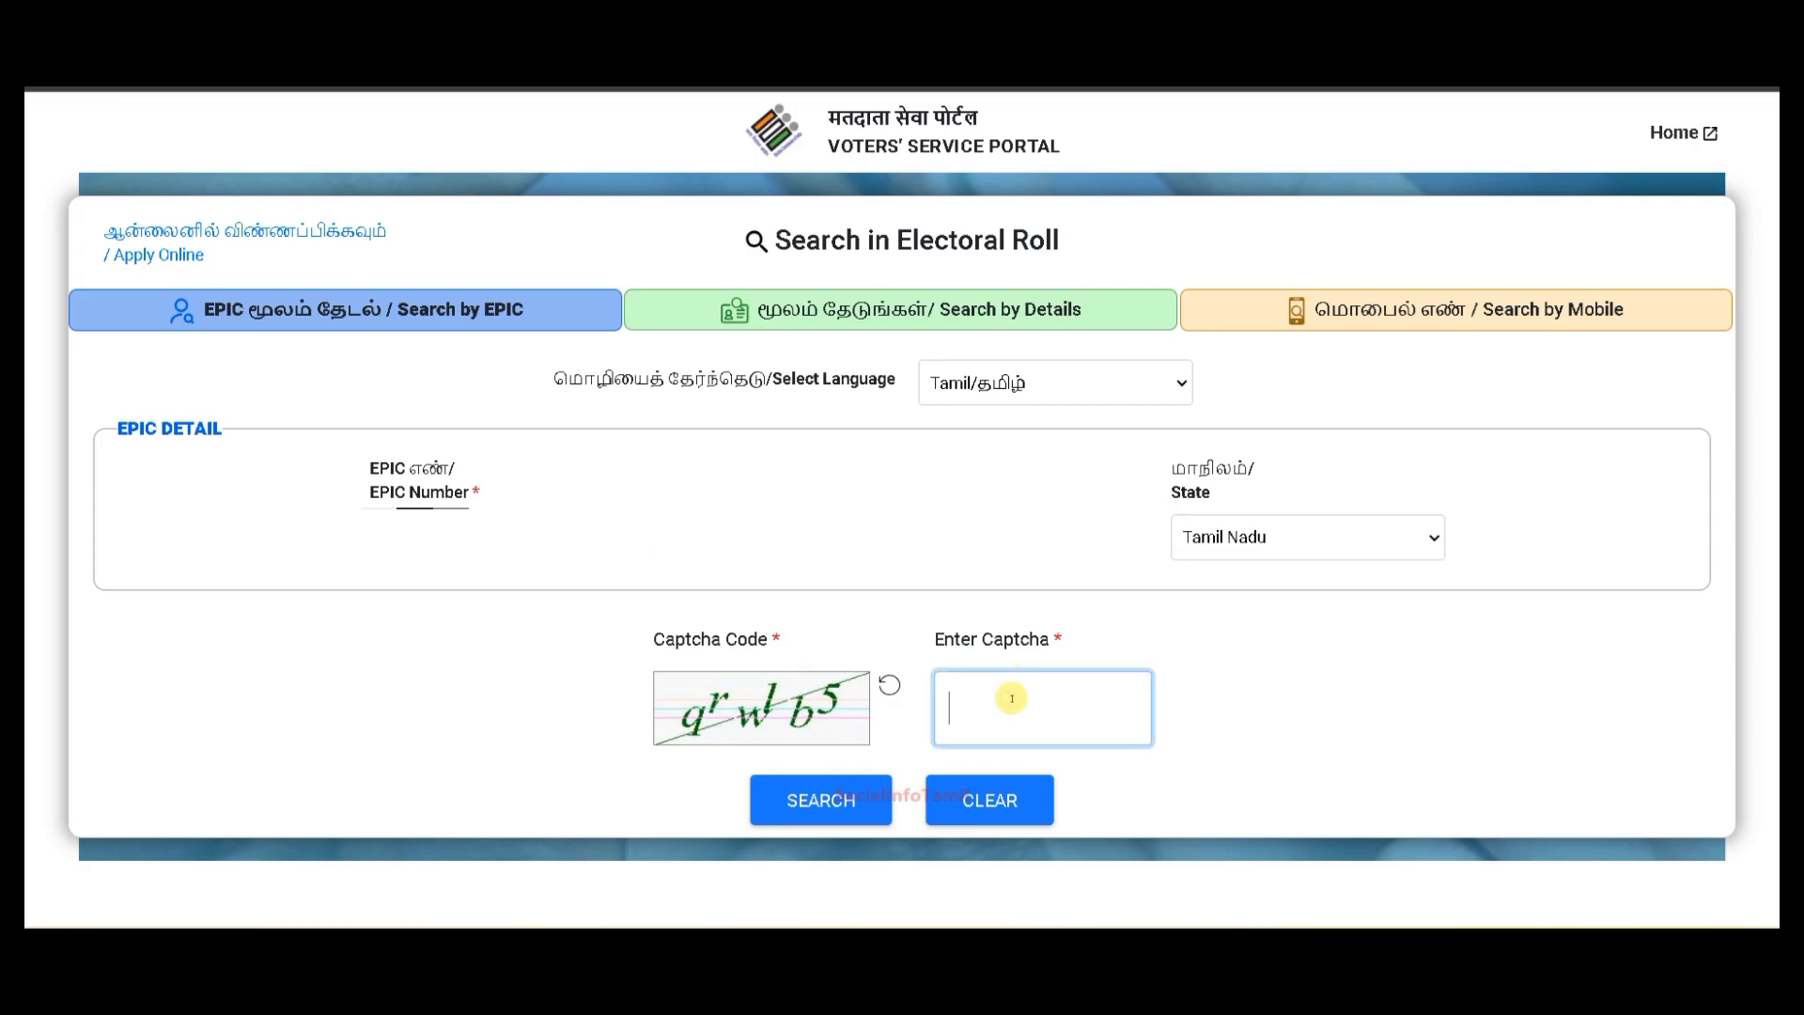
{"action": "type", "text": "qrwlb5"}
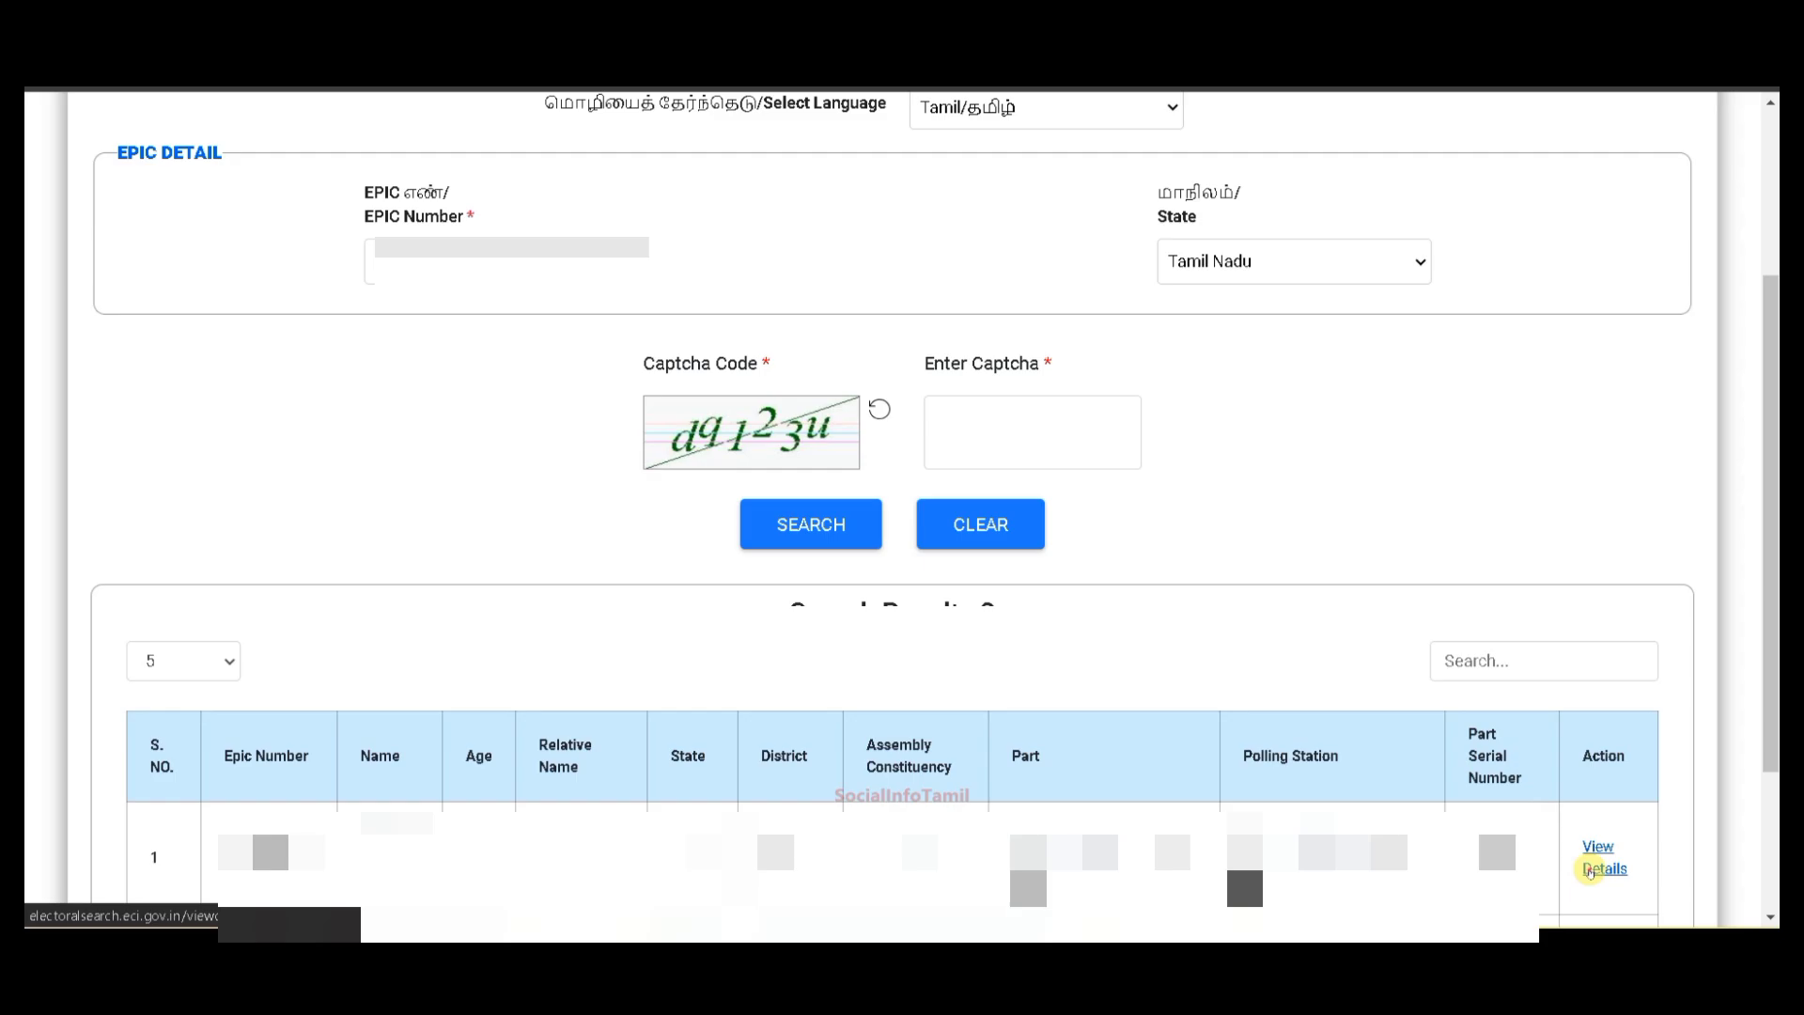
{"action": "left_click", "coordinate": [1587, 869]}
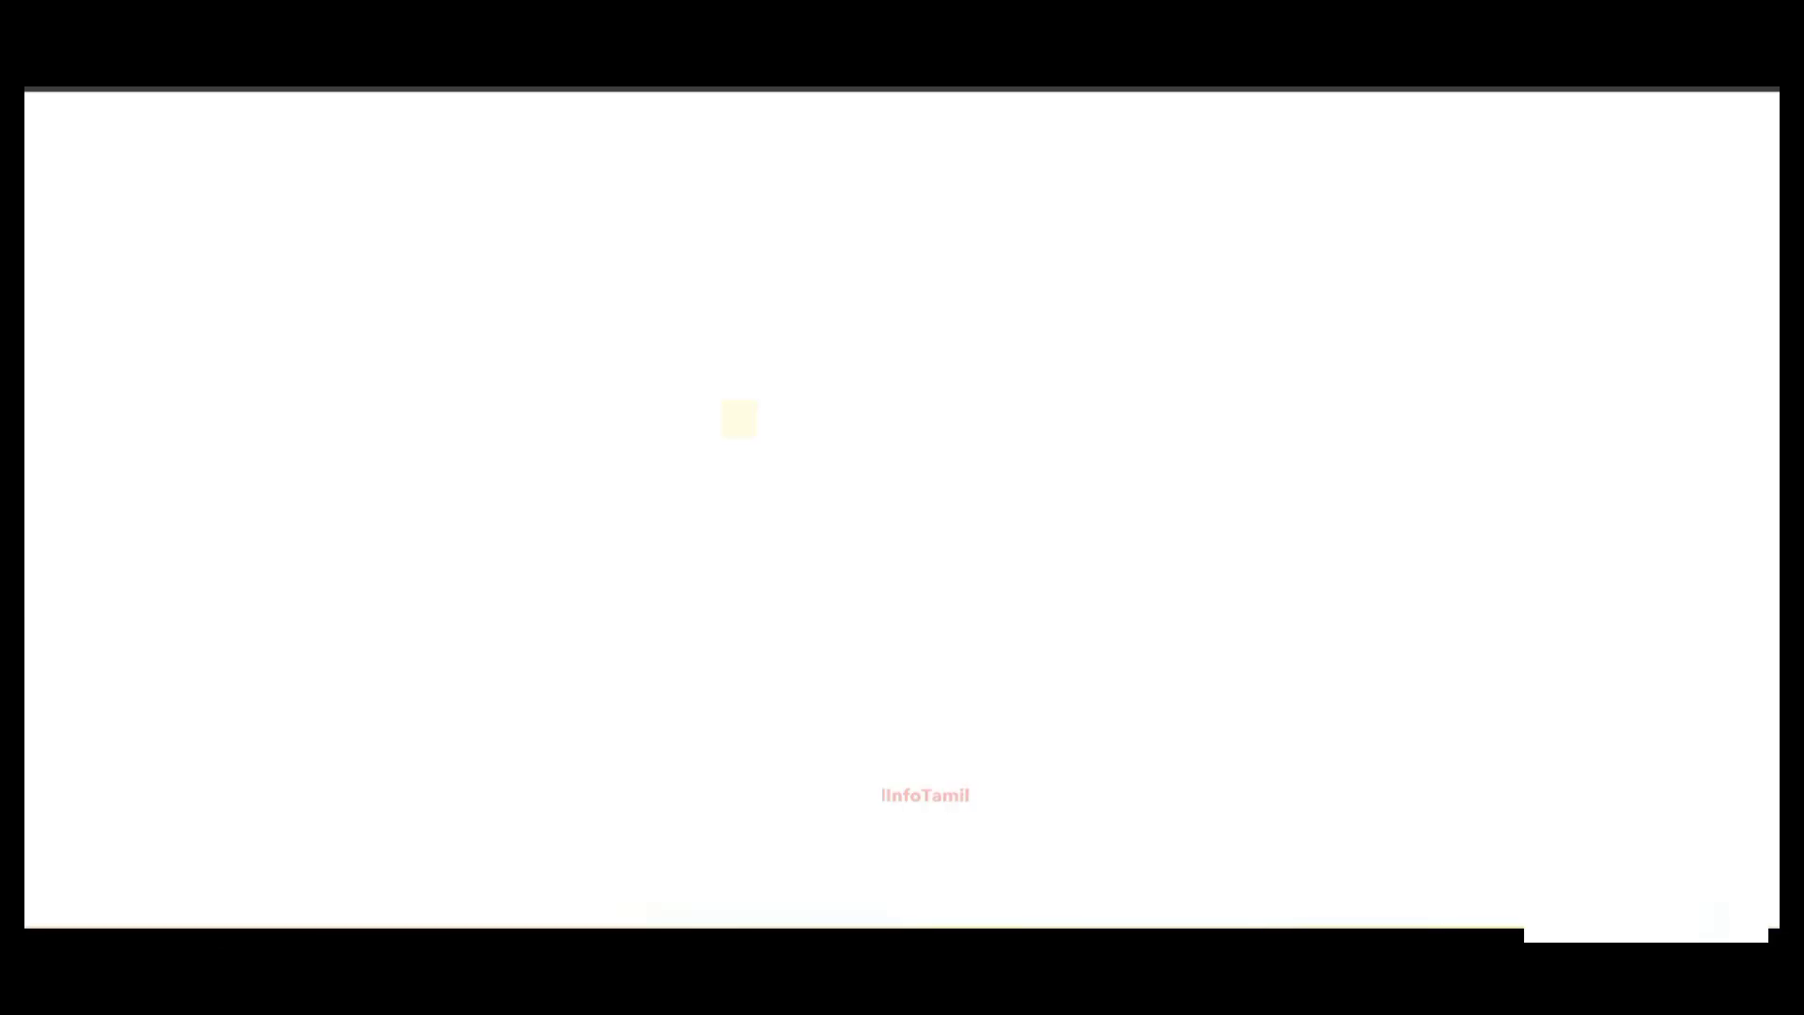